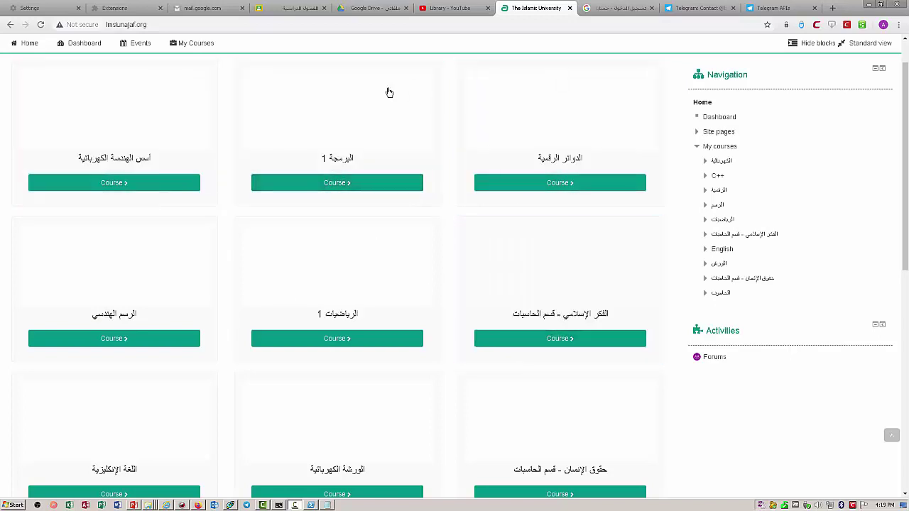
# - Open the Test assignment in the البرمجة 1 course and open its attachment Lab01_M.docx in Word with editing enabled
pyautogui.click(347, 184)
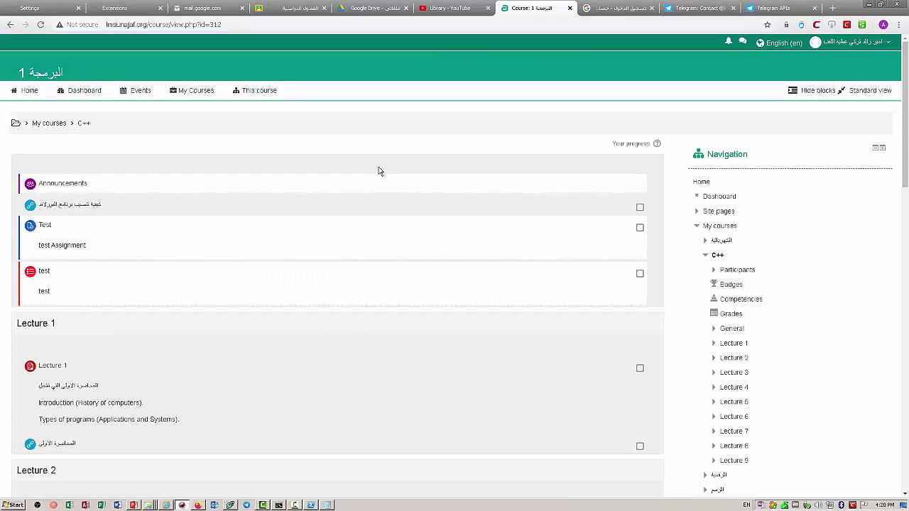
pyautogui.click(44, 228)
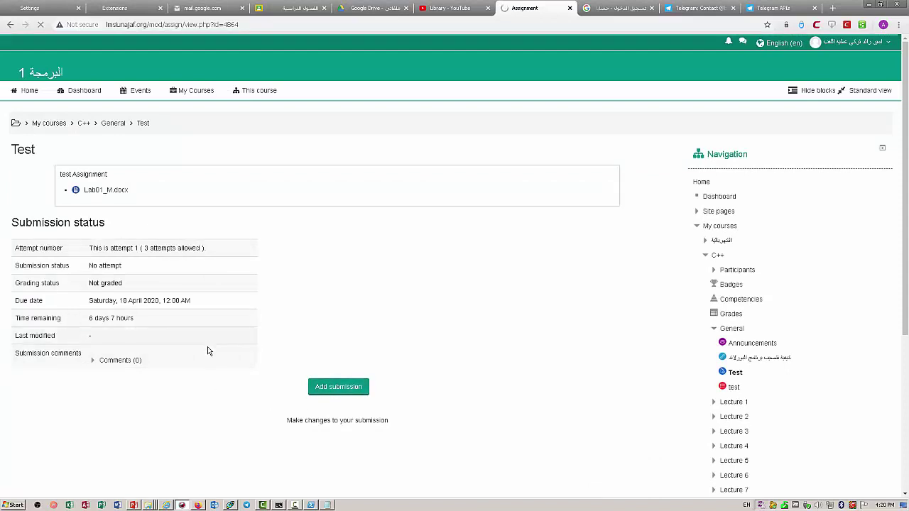
pyautogui.click(90, 191)
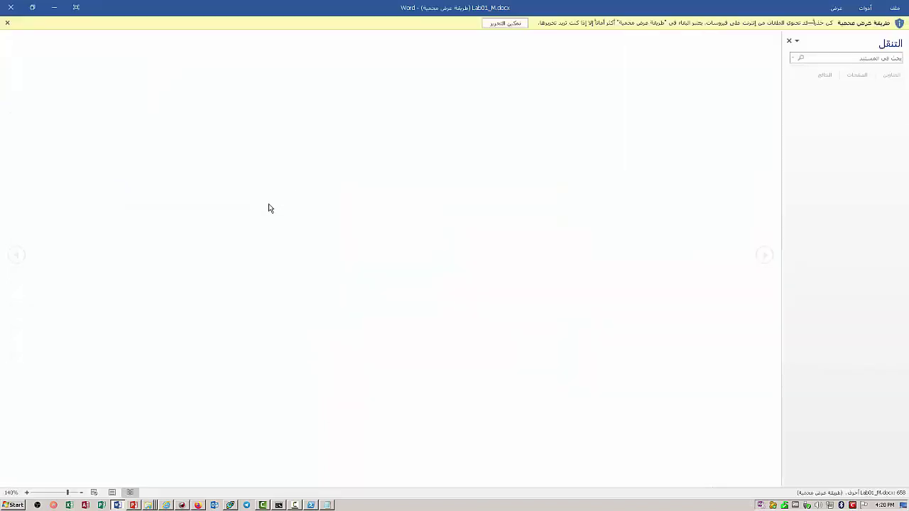
pyautogui.click(511, 23)
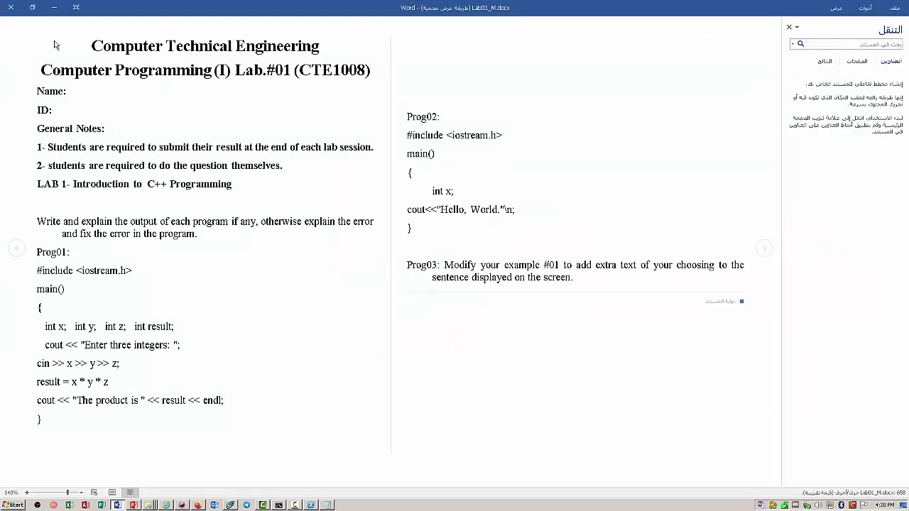
pyautogui.click(58, 9)
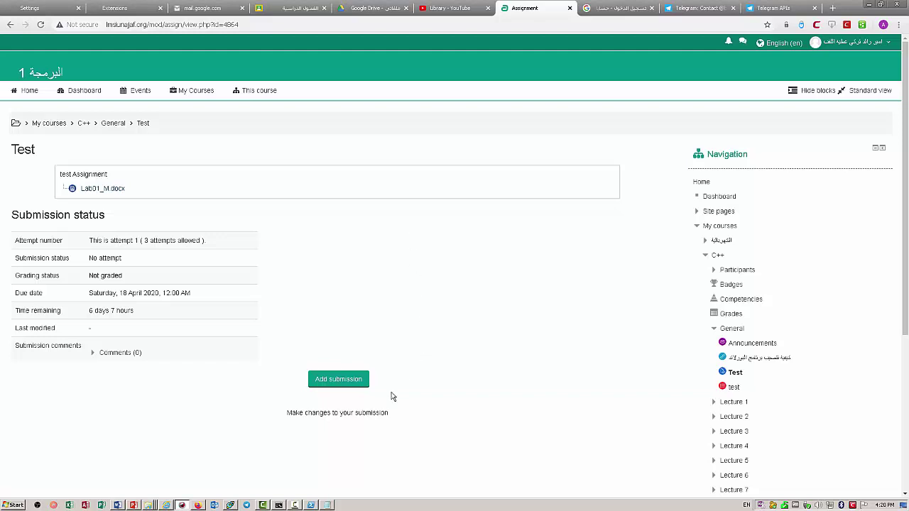
pyautogui.click(118, 505)
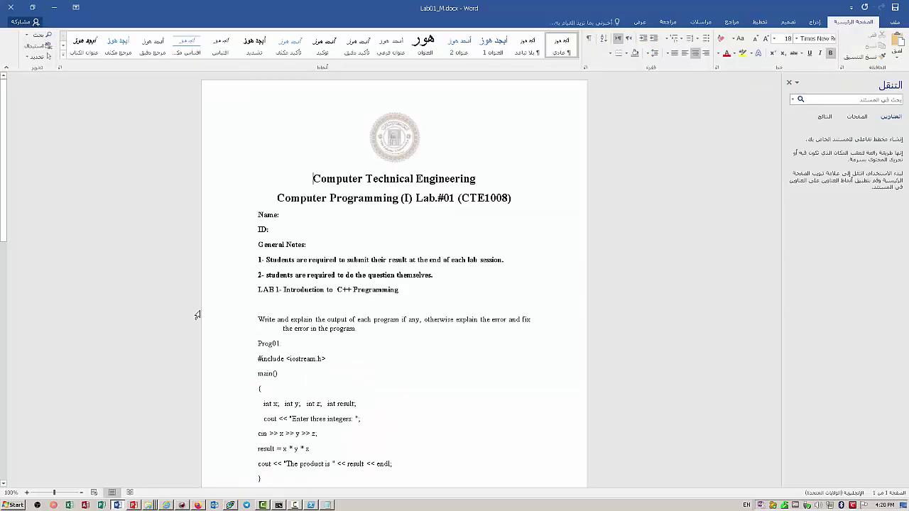
# - Fill in the student's first name on the Name line of the lab sheet
pyautogui.click(297, 214)
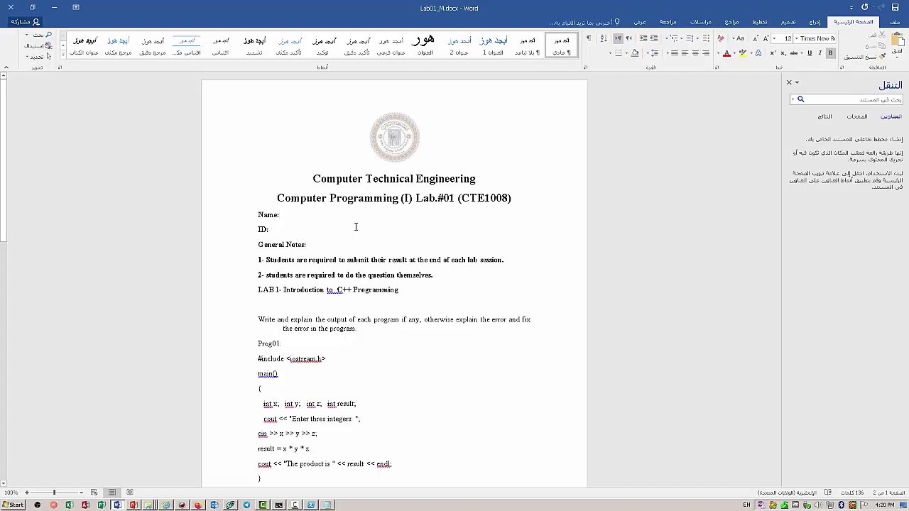
pyautogui.write('Ali')
pyautogui.click(281, 234)
# - Review the Prog01, Prog02 and Prog03 tasks in the lab sheet
pyautogui.scroll(-3, 341, 283)
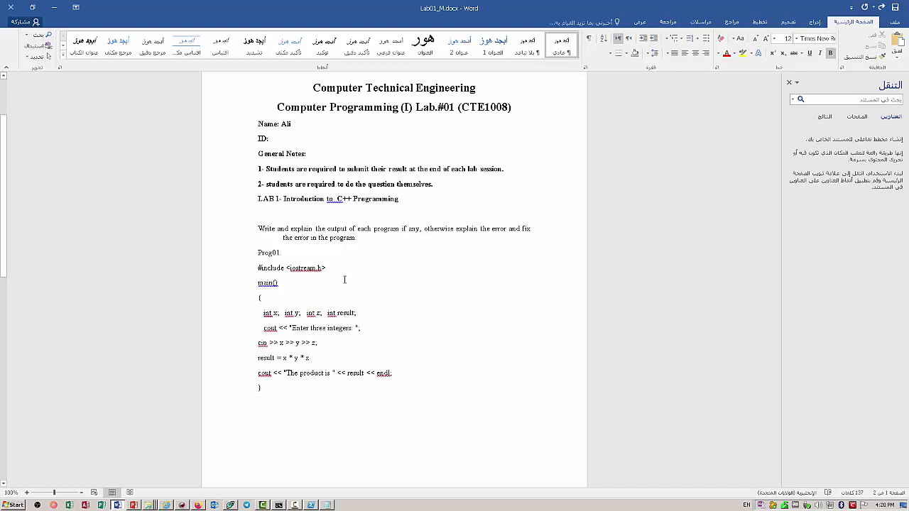
pyautogui.click(260, 229)
pyautogui.scroll(-2, 340, 278)
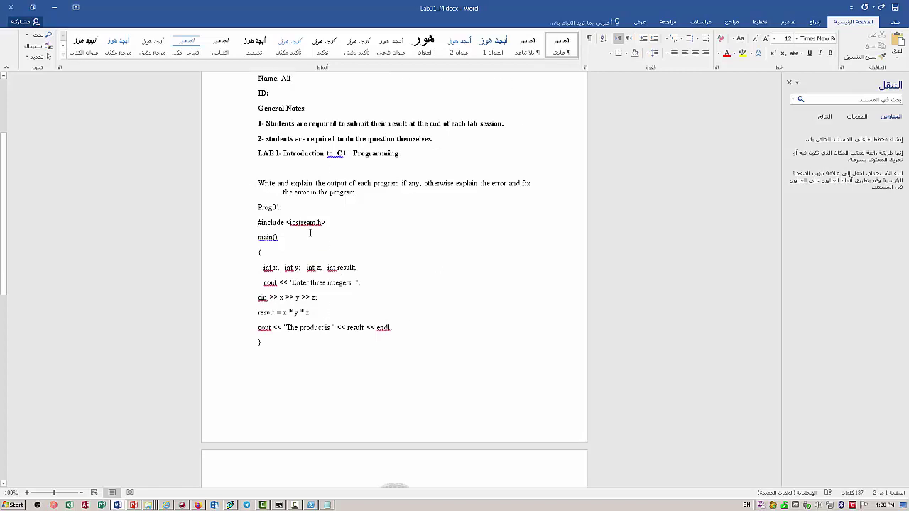
pyautogui.scroll(-10, 304, 359)
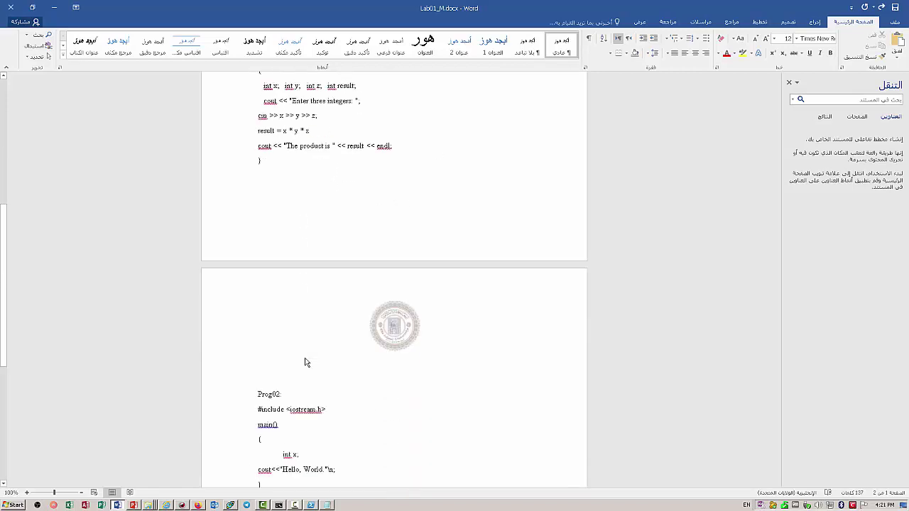
pyautogui.scroll(-5, 339, 370)
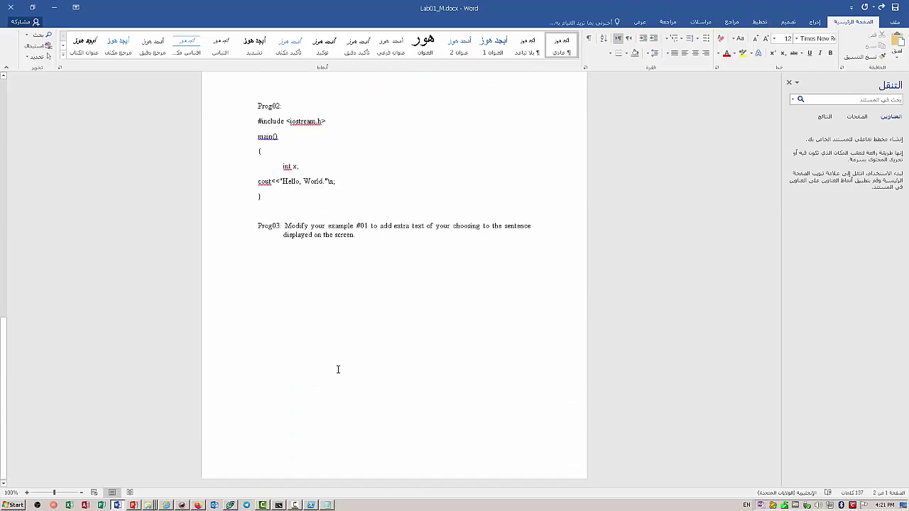
pyautogui.click(287, 226)
pyautogui.moveTo(282, 226); pyautogui.dragTo(540, 231)
pyautogui.click(304, 224)
pyautogui.scroll(10, 435, 226)
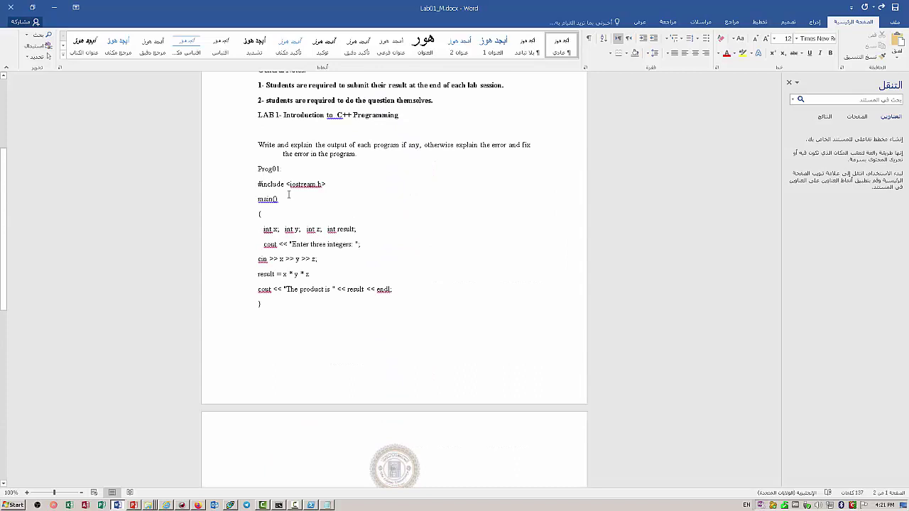
pyautogui.moveTo(258, 169); pyautogui.dragTo(422, 291)
pyautogui.scroll(-5, 422, 290)
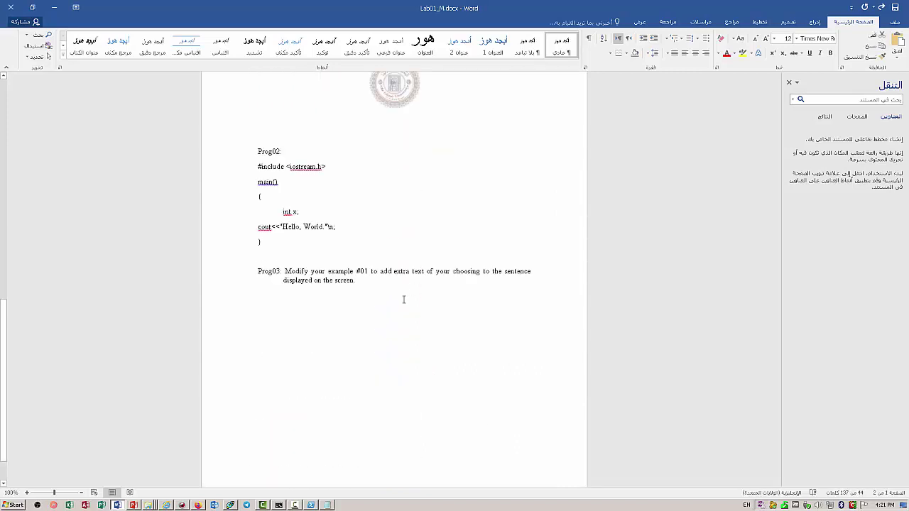
pyautogui.click(394, 275)
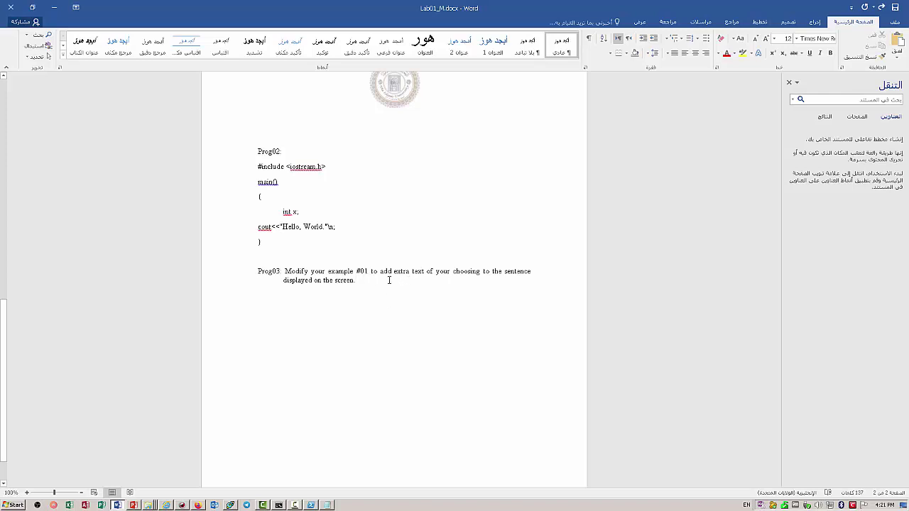
pyautogui.press('Return')
# - Switch to Borland C++, create a new text edit source file and enlarge its window across the workspace
pyautogui.click(229, 506)
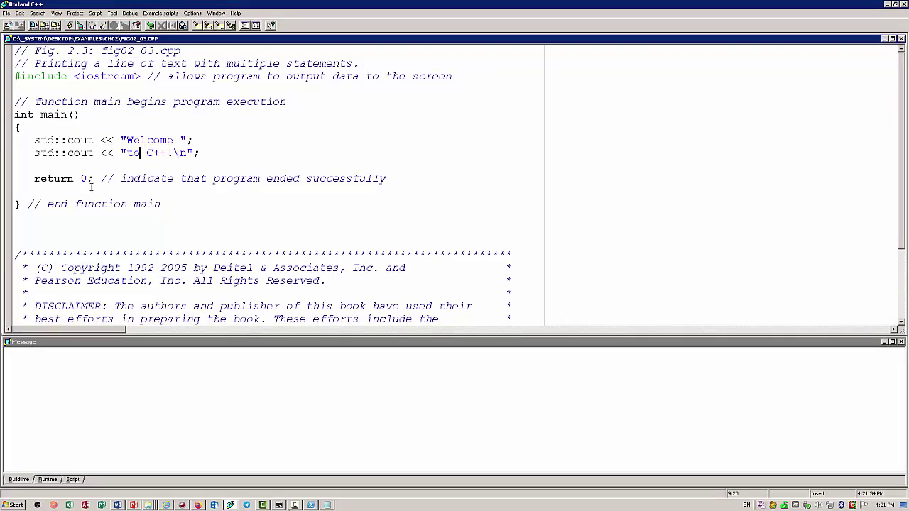
pyautogui.click(4, 14)
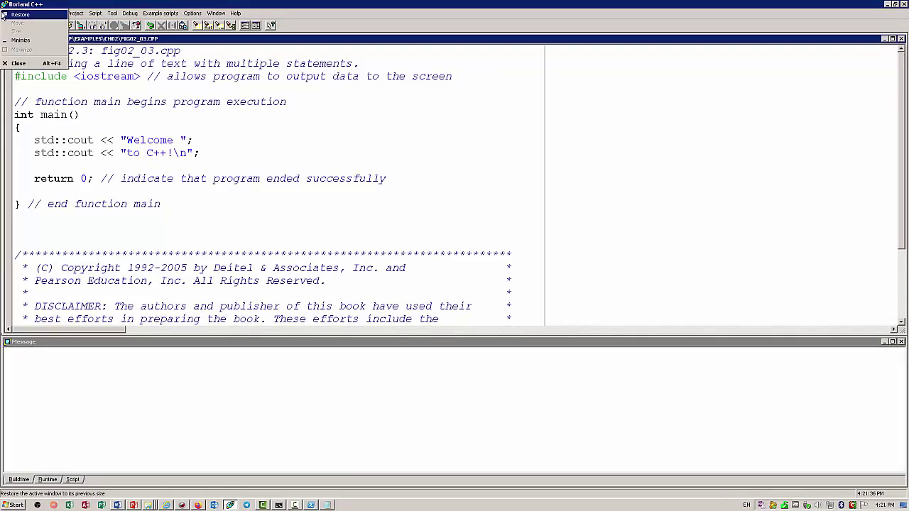
pyautogui.click(4, 13)
pyautogui.click(6, 13)
pyautogui.moveTo(14, 23)
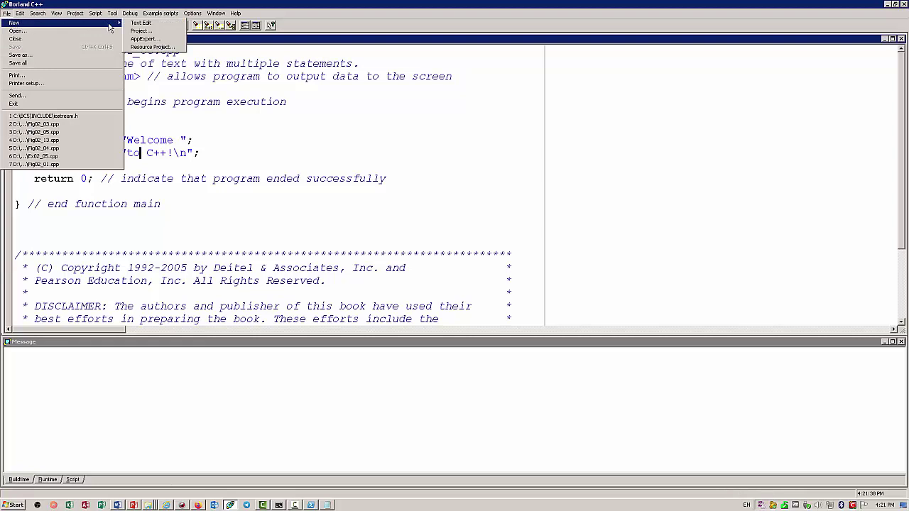
pyautogui.click(142, 23)
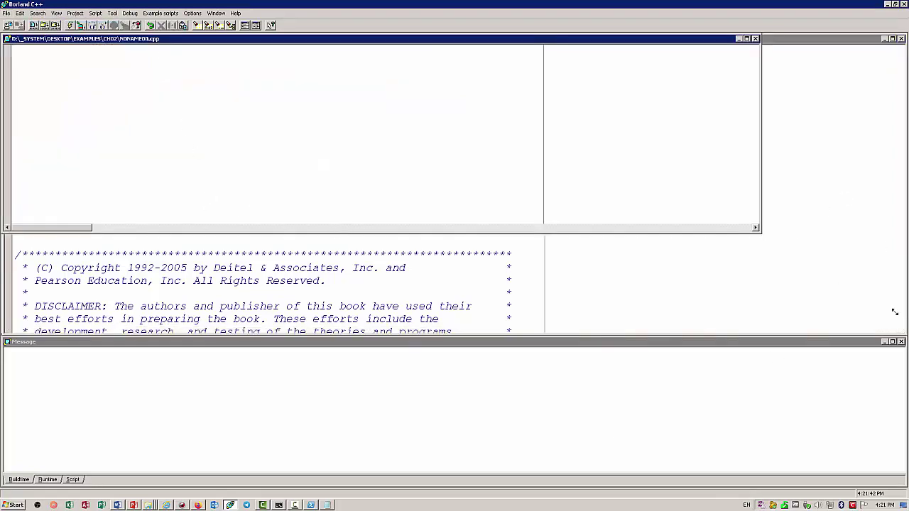
pyautogui.moveTo(895, 312); pyautogui.dragTo(900, 326)
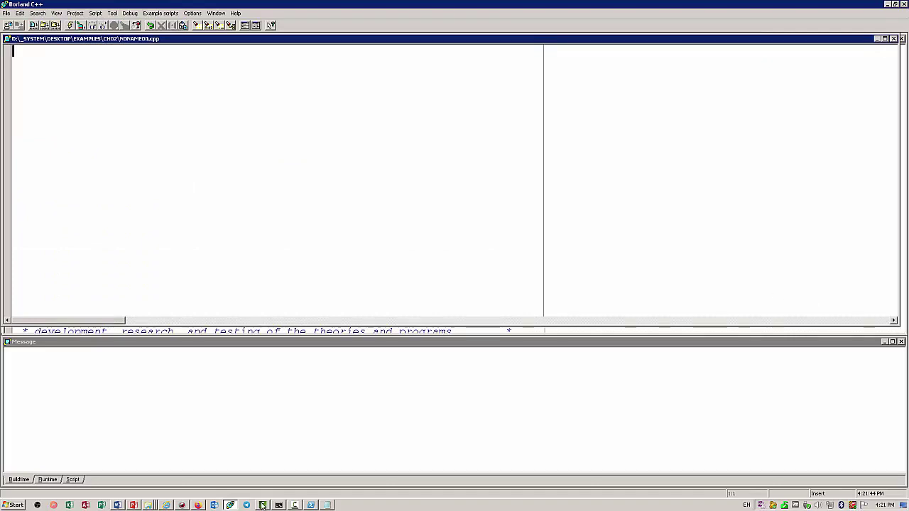
# - Switch to the Word lab sheet and copy the Prog01 code starting from the #include <iostream.h> line
pyautogui.click(118, 505)
pyautogui.scroll(15, 405, 256)
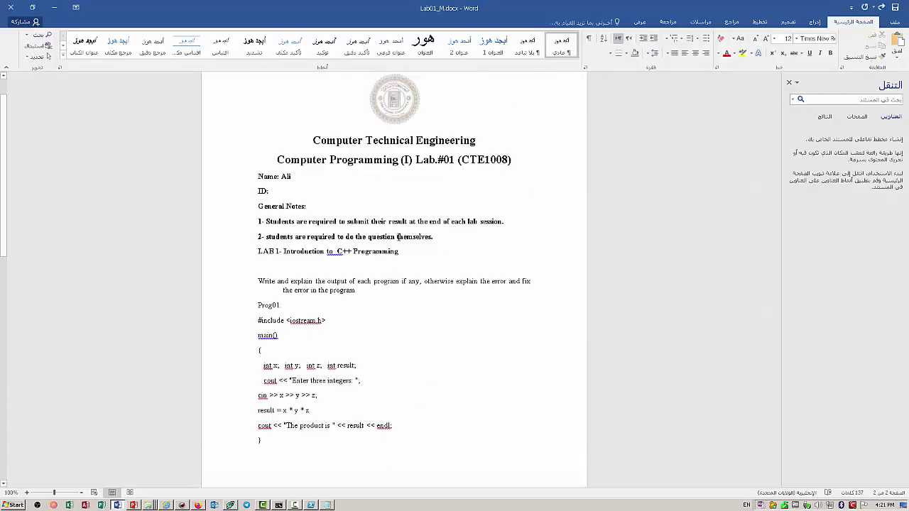
pyautogui.scroll(-1, 365, 254)
pyautogui.moveTo(257, 231); pyautogui.dragTo(355, 345)
pyautogui.rightClick(292, 288)
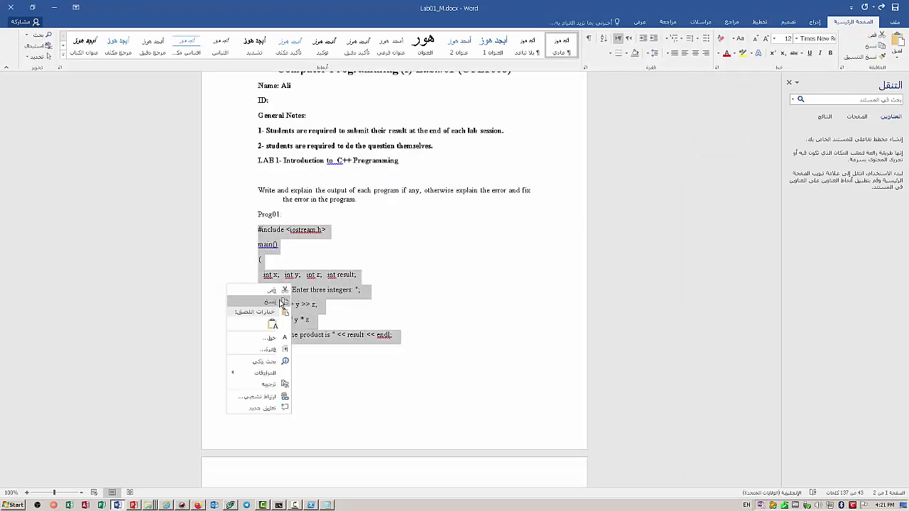
pyautogui.click(273, 304)
# - Switch to Borland C++ and paste the Prog01 code into the empty source file
pyautogui.click(246, 506)
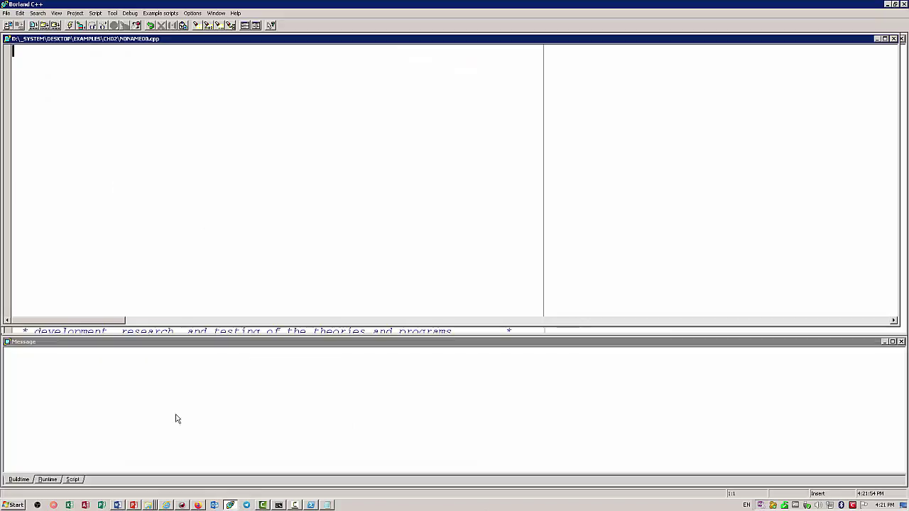
pyautogui.rightClick(150, 71)
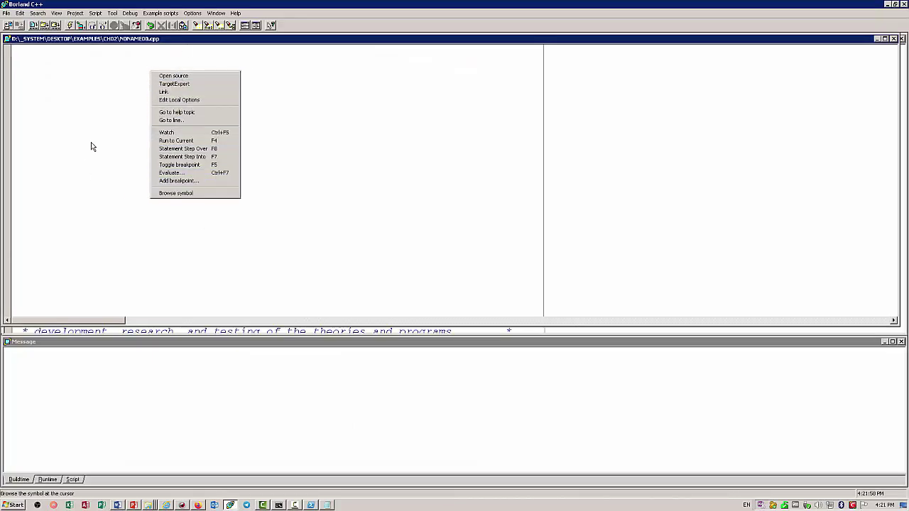
pyautogui.click(93, 110)
pyautogui.press('shift+Insert')
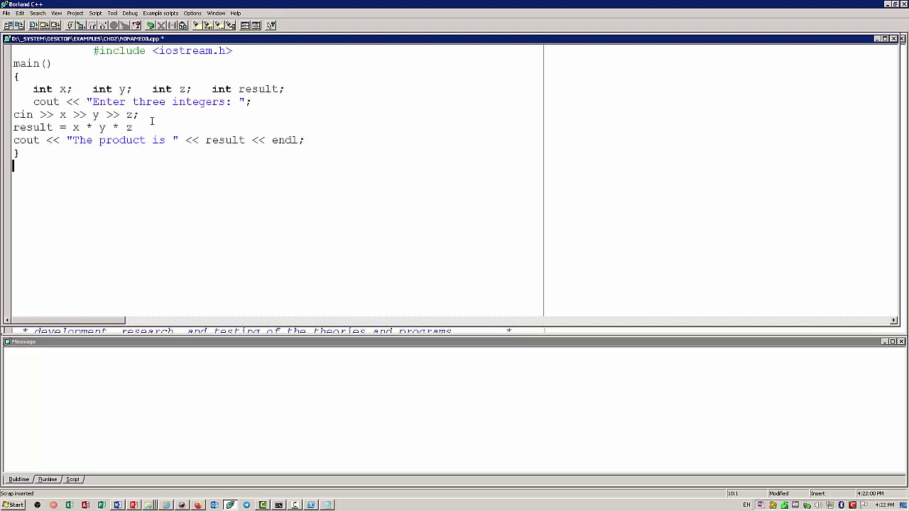
# - Reduce the leading indentation before #include <iostream.h> on the first line of the code
pyautogui.hotkey('ctrl', 'Home')
pyautogui.press('BackSpace')
pyautogui.press('BackSpace')
pyautogui.press('BackSpace')
pyautogui.press('BackSpace')
pyautogui.press('BackSpace')
pyautogui.press('BackSpace')
pyautogui.press('BackSpace')
pyautogui.press('BackSpace')
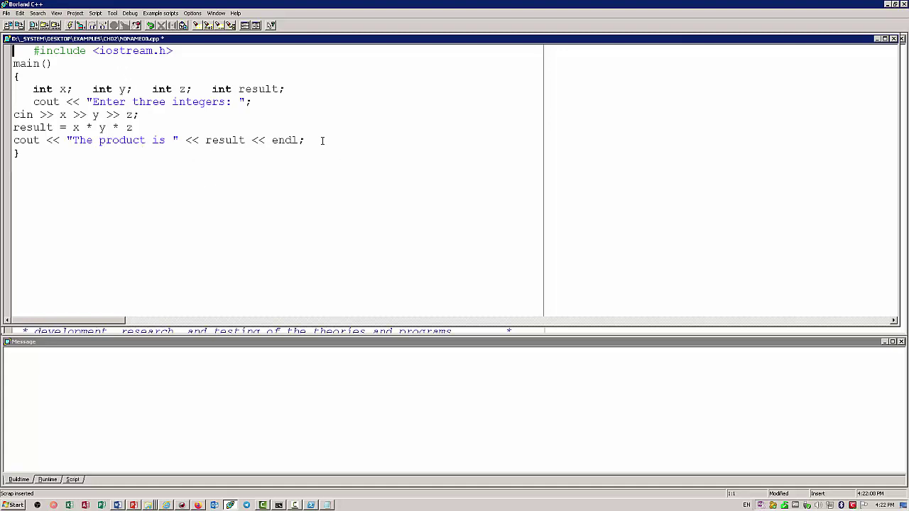
# - Build the program, dismiss the build message and add a semicolon after result = x * y * z
pyautogui.press('F9')
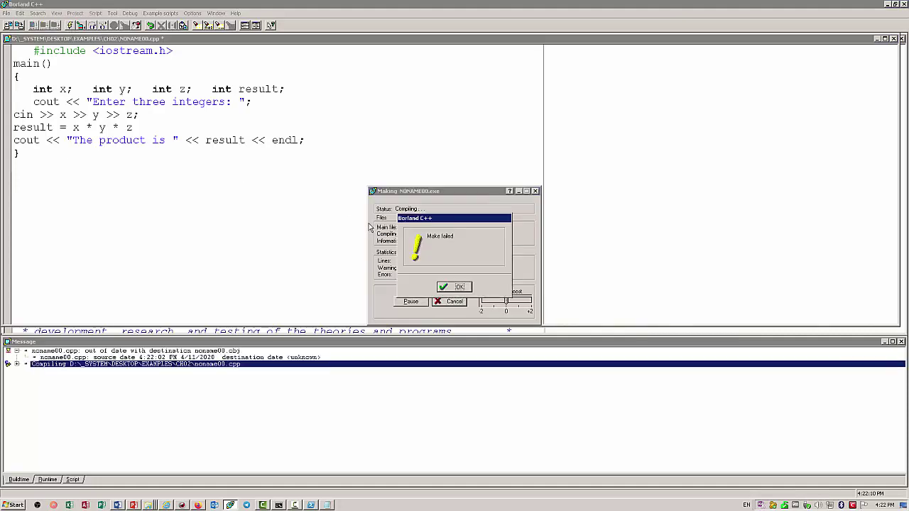
pyautogui.click(453, 287)
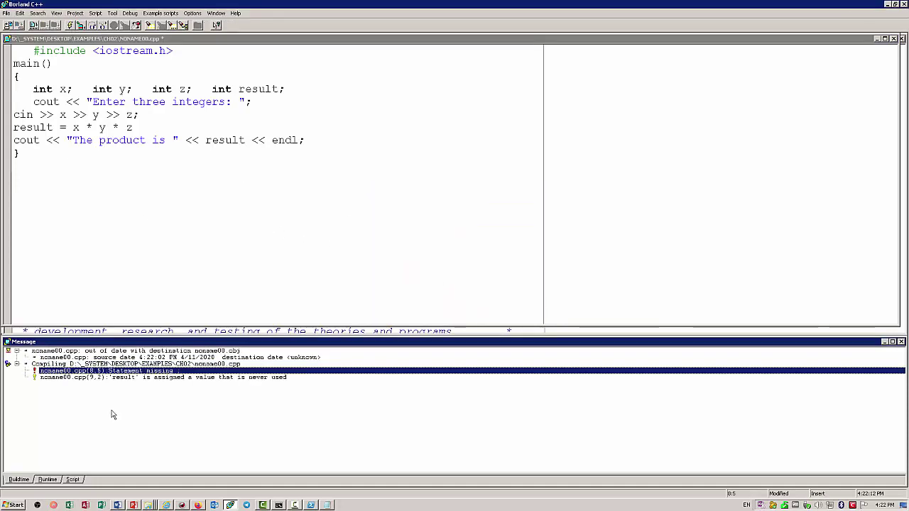
pyautogui.click(141, 128)
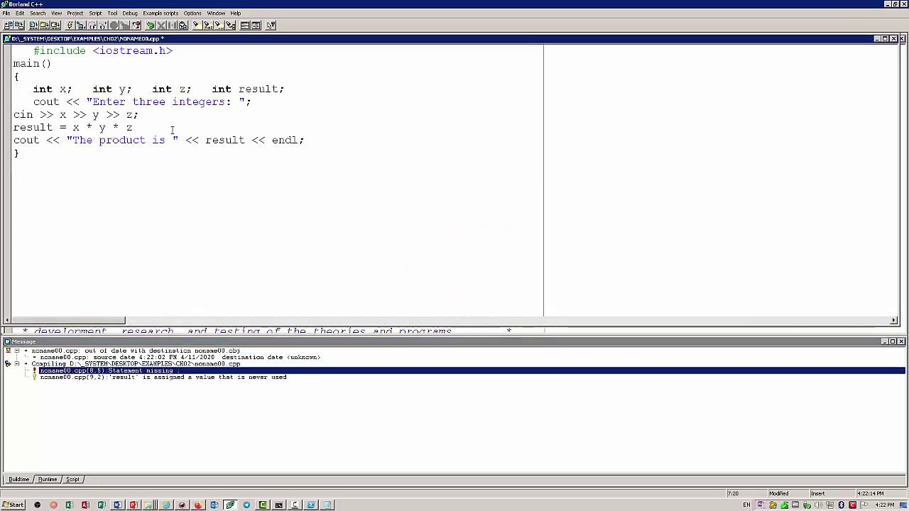
pyautogui.write(';')
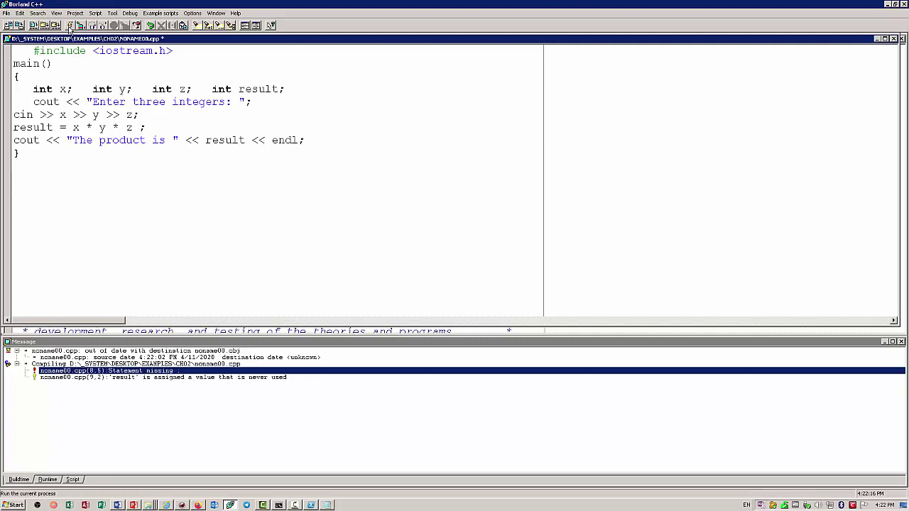
# - Run the corrected program and enter 1 2 34 as the three integers
pyautogui.click(70, 26)
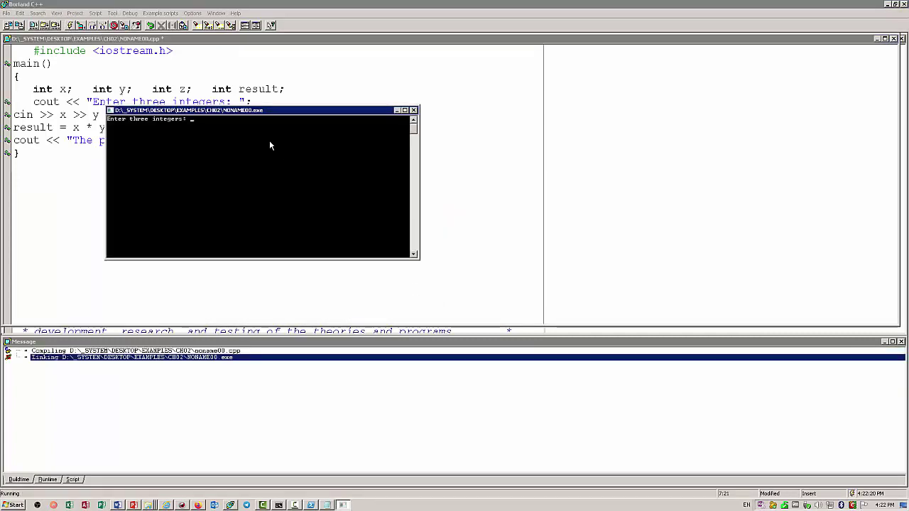
pyautogui.write('1 2 34')
pyautogui.press('Return')
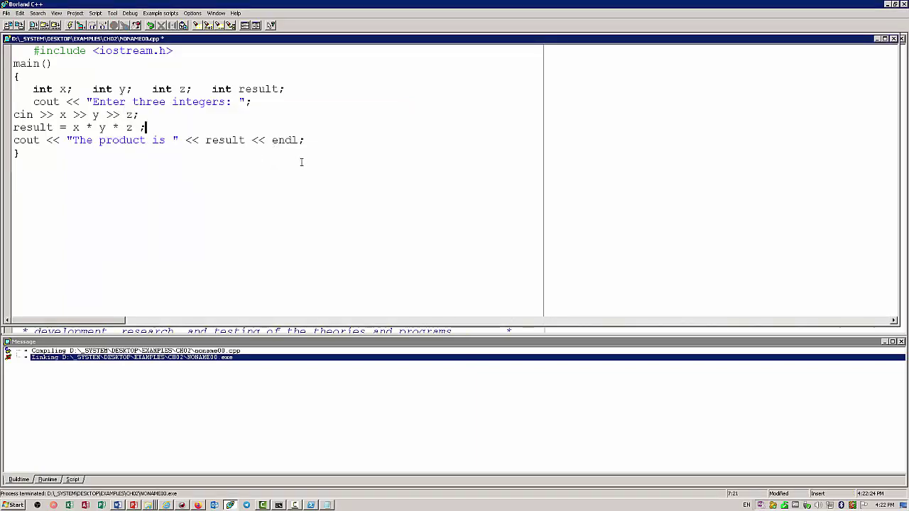
# - Add the line cin>>x; below the cout line that prints the product
pyautogui.click(311, 141)
pyautogui.press('Return')
pyautogui.write('cin>>x;')
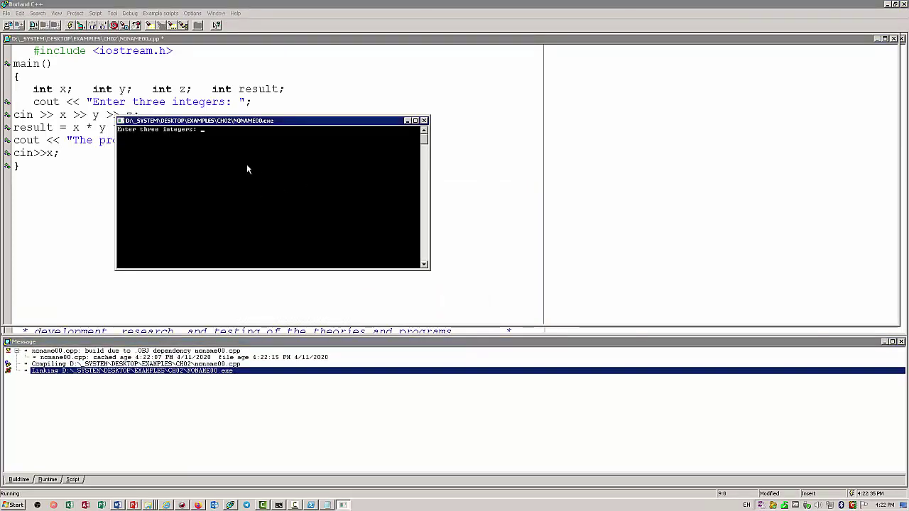
# - Run the program again with 1 4 5 as the three integers, uncover the code behind the console window and close it
pyautogui.press('Return')
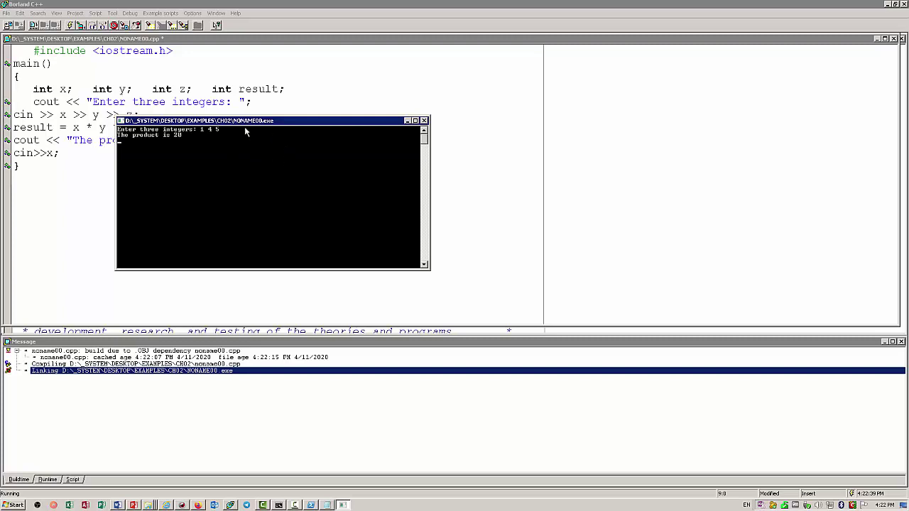
pyautogui.moveTo(244, 122); pyautogui.dragTo(313, 90)
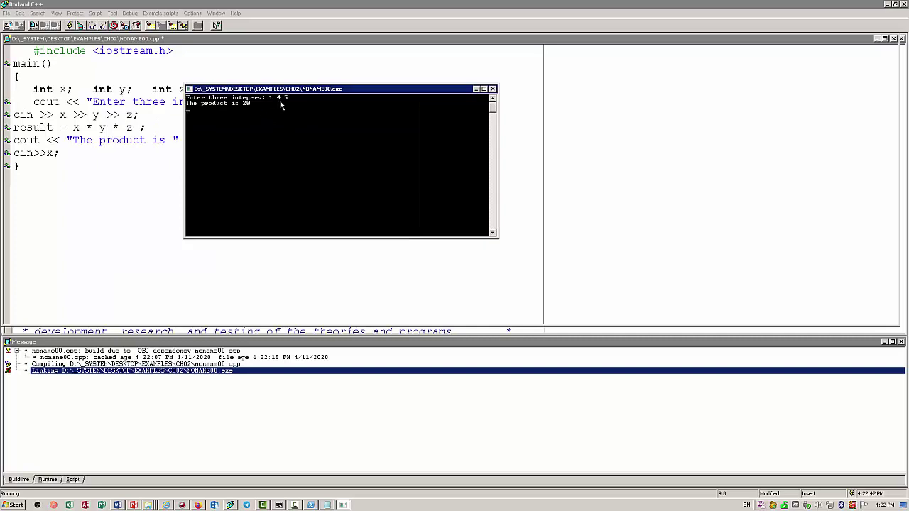
pyautogui.click(493, 88)
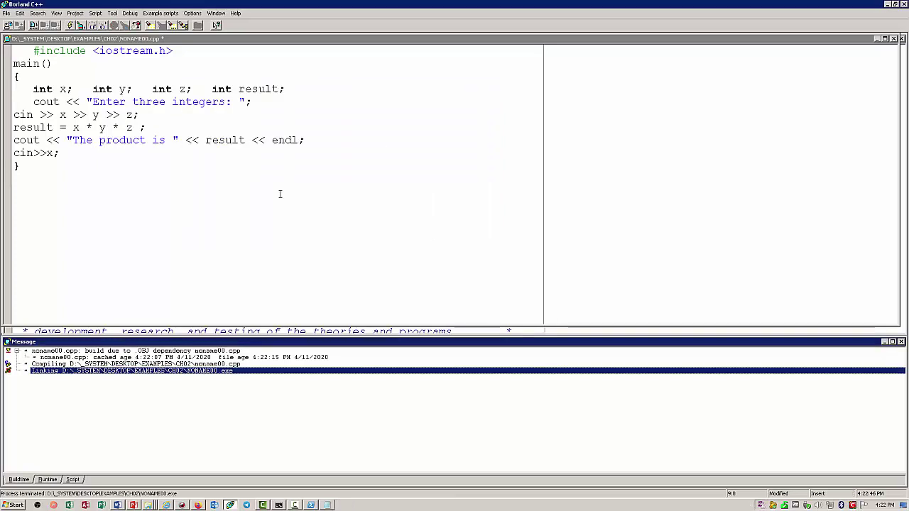
# - Copy the entire corrected program and switch to Lab01_M.docx in Word
pyautogui.click(95, 128)
pyautogui.moveTo(12, 48); pyautogui.dragTo(92, 163)
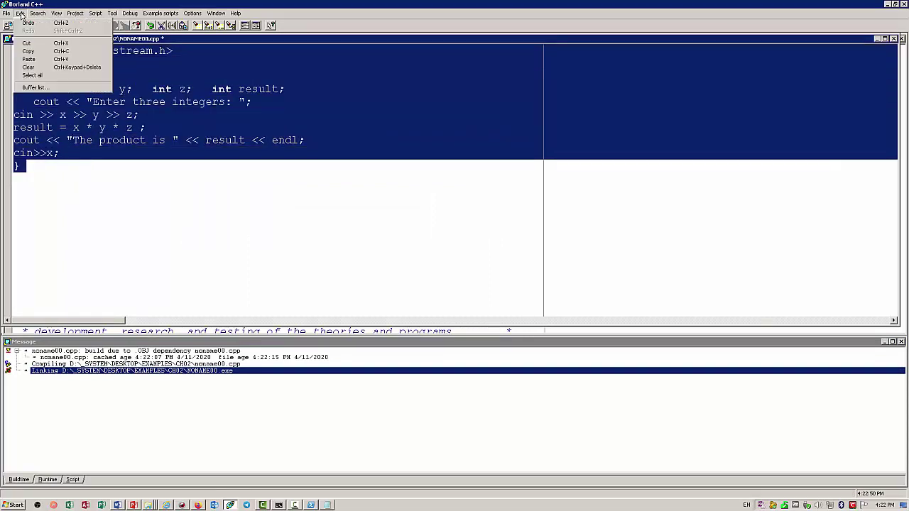
pyautogui.click(29, 51)
pyautogui.click(118, 505)
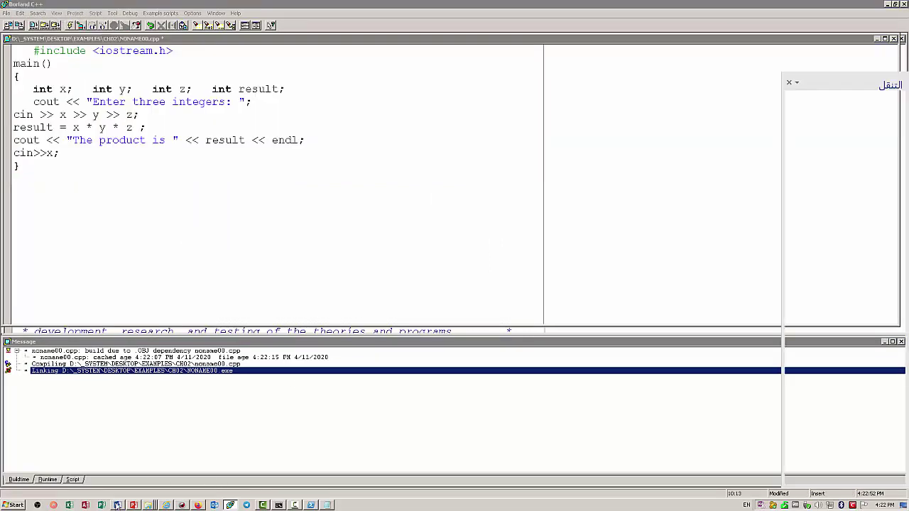
# - Replace the Prog01 code from main() to the closing brace with the copied program and delete the duplicate #include line
pyautogui.scroll(-10, 377, 360)
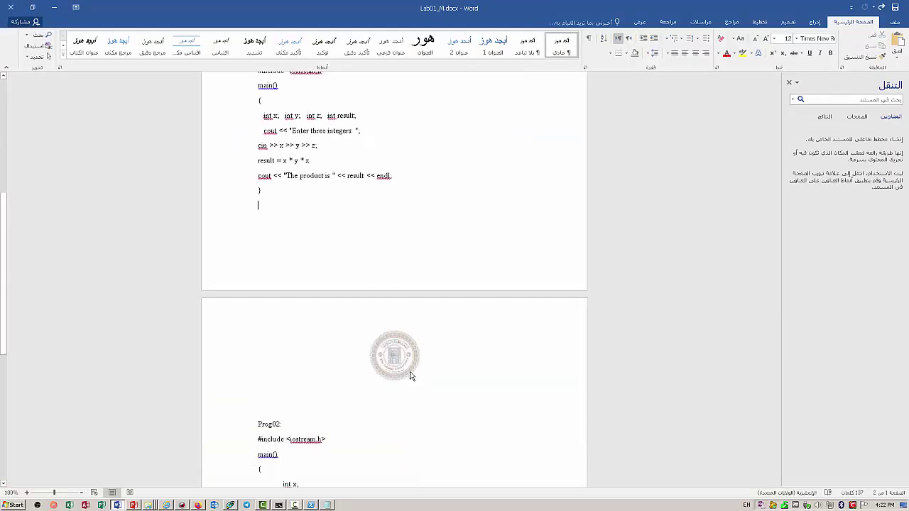
pyautogui.scroll(10, 339, 310)
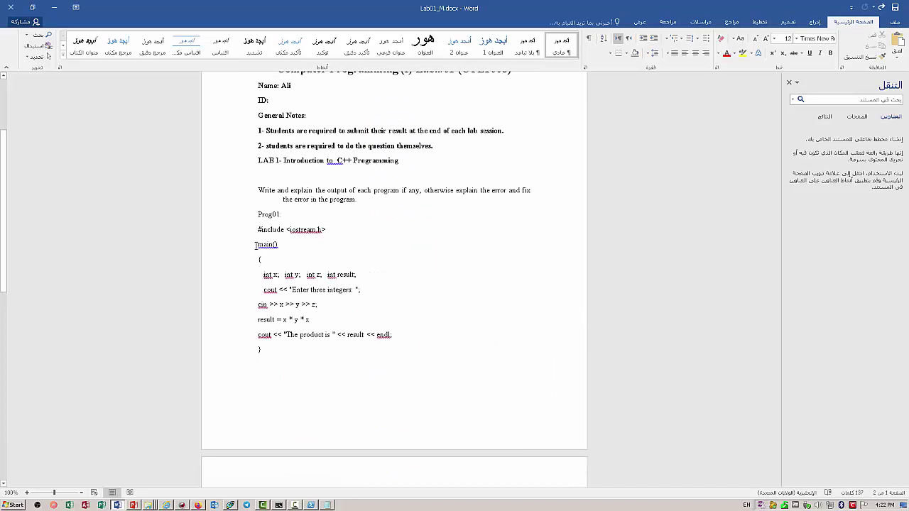
pyautogui.moveTo(256, 244); pyautogui.dragTo(263, 351)
pyautogui.rightClick(283, 299)
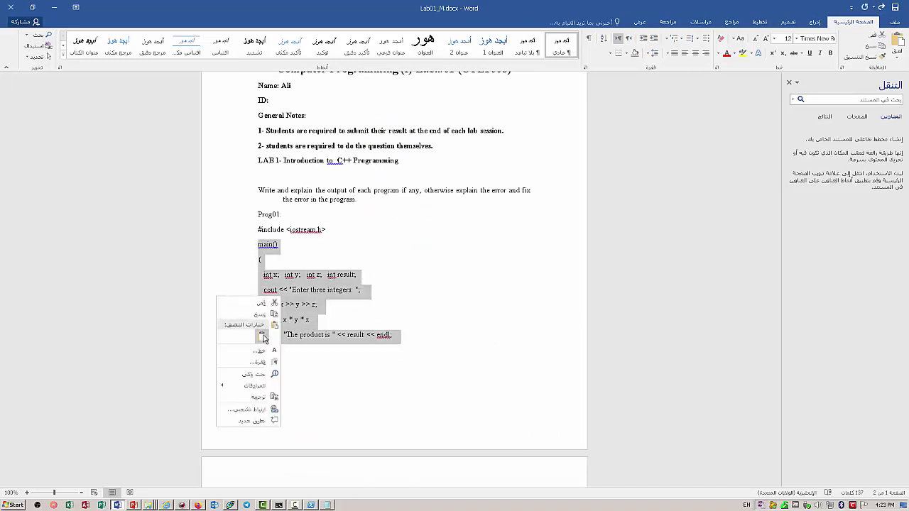
pyautogui.click(264, 338)
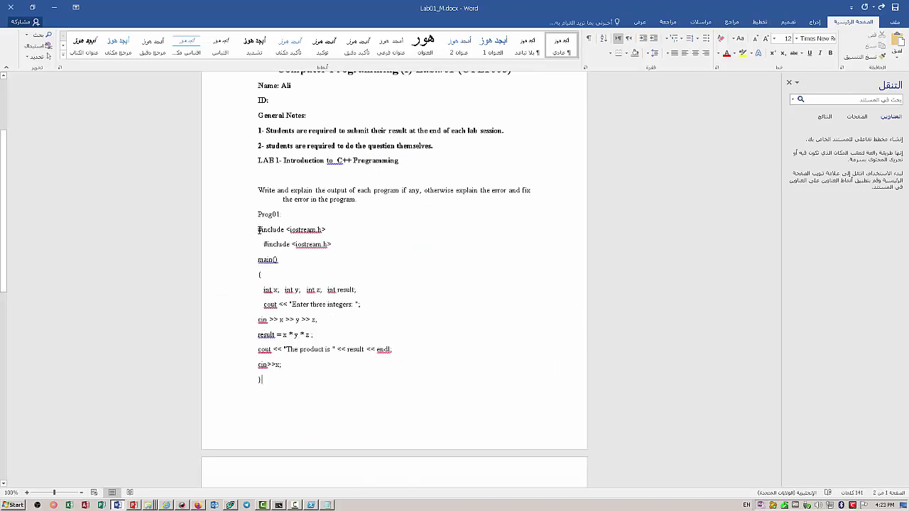
pyautogui.moveTo(259, 229); pyautogui.dragTo(374, 229)
pyautogui.press('Delete')
# - Paste the copied program as plain text below the Prog03 question at the end of the document
pyautogui.scroll(-3, 367, 261)
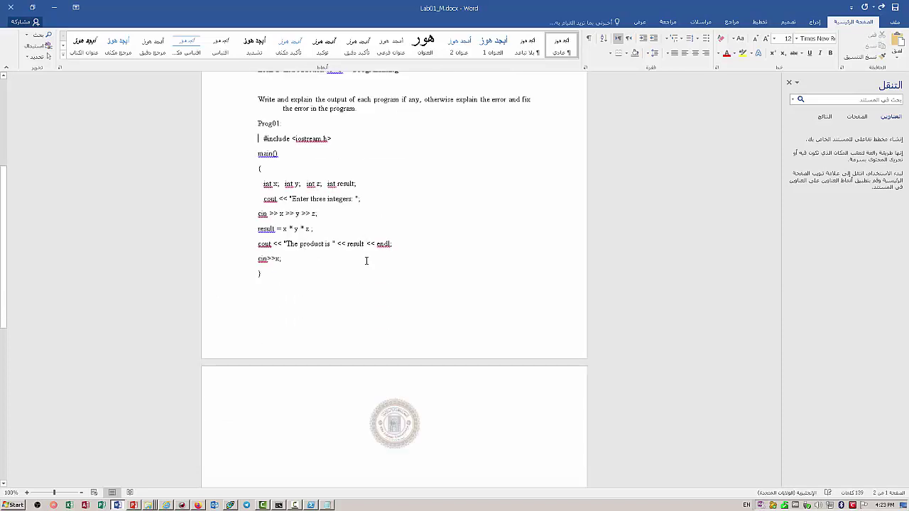
pyautogui.scroll(-10, 366, 260)
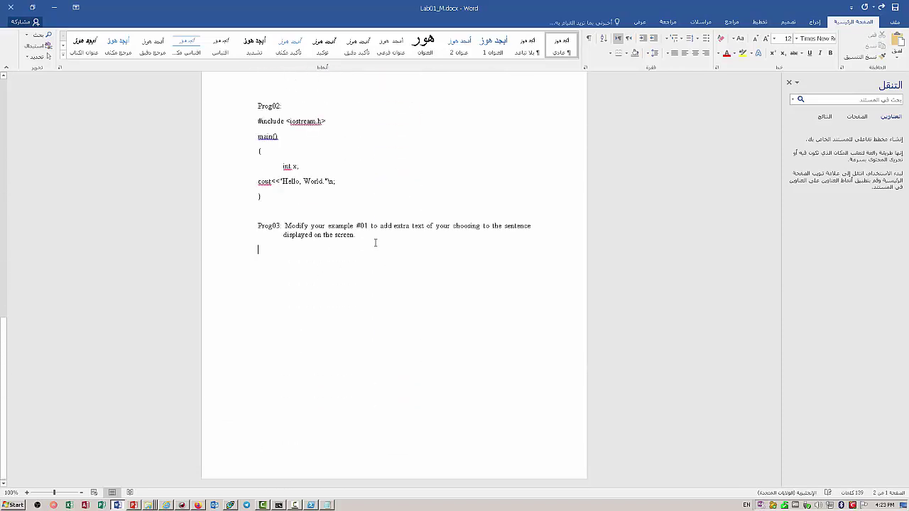
pyautogui.click(270, 323)
pyautogui.rightClick(272, 264)
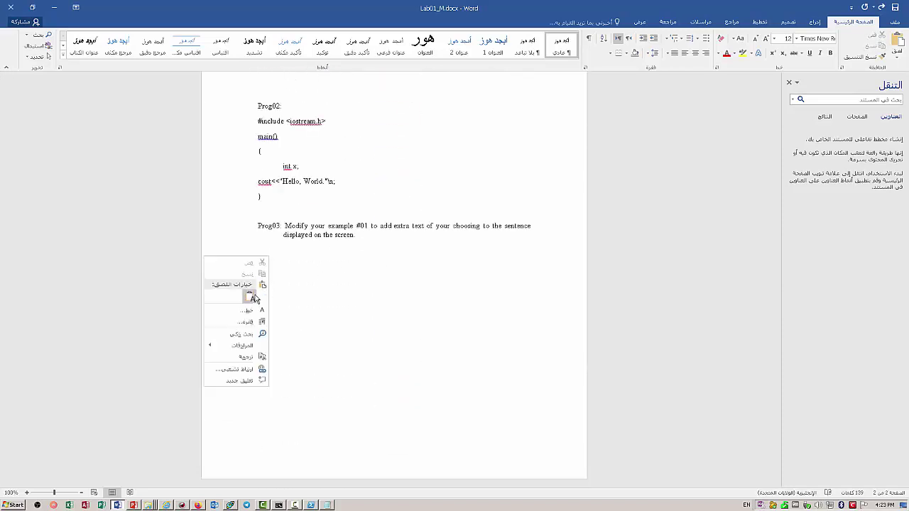
pyautogui.click(252, 296)
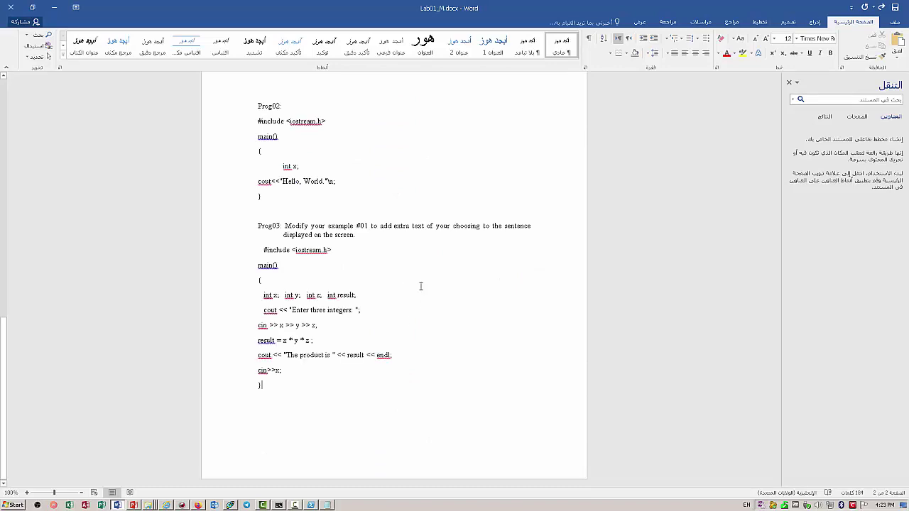
# - Save and close Lab01_M.docx, and minimize Borland C++ to return to the assignment page in the browser
pyautogui.click(895, 8)
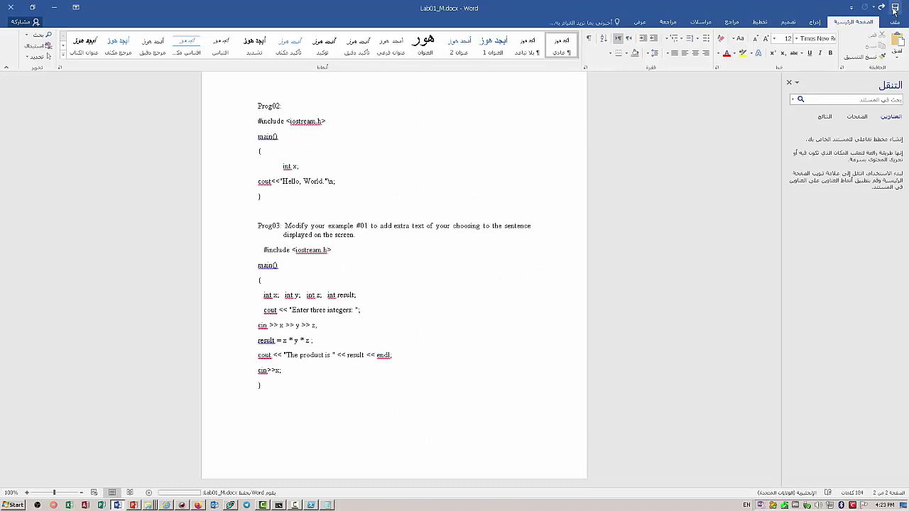
pyautogui.click(10, 8)
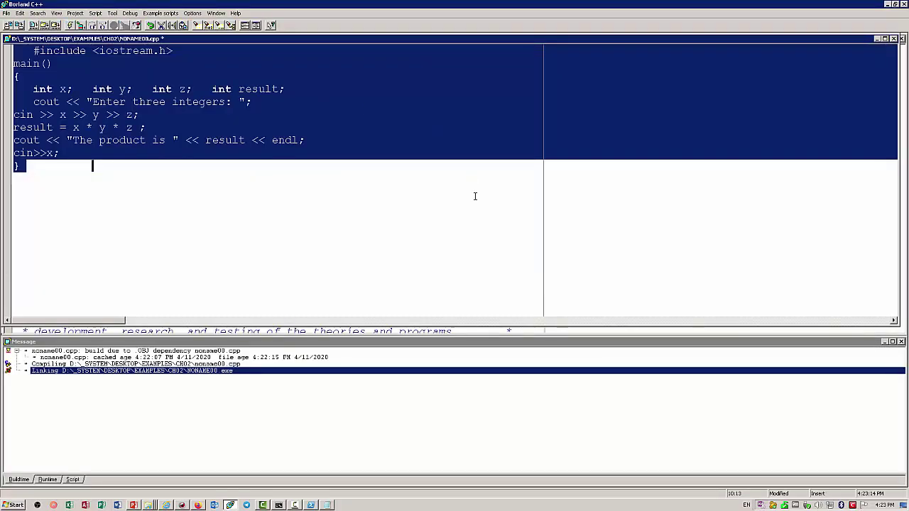
pyautogui.click(423, 151)
pyautogui.click(888, 5)
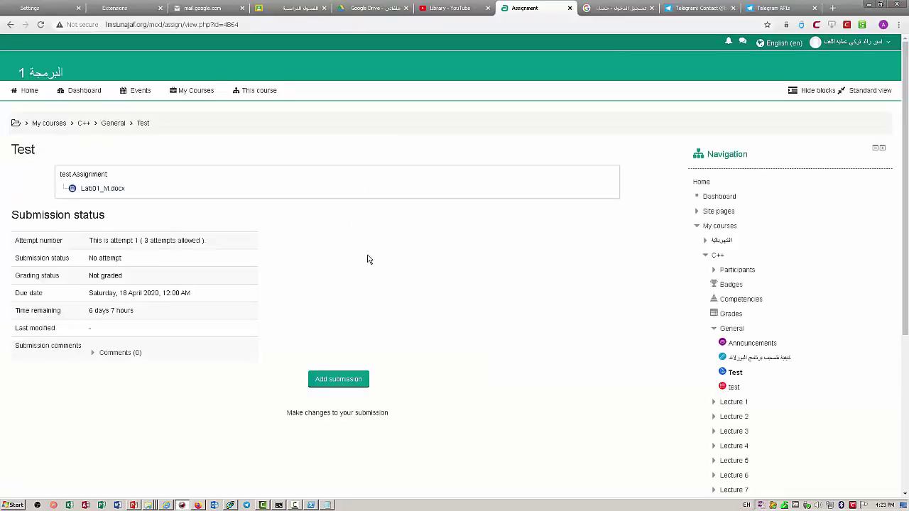
# - Start a submission for the Test assignment and close the small pop-up that covers the page
pyautogui.click(336, 381)
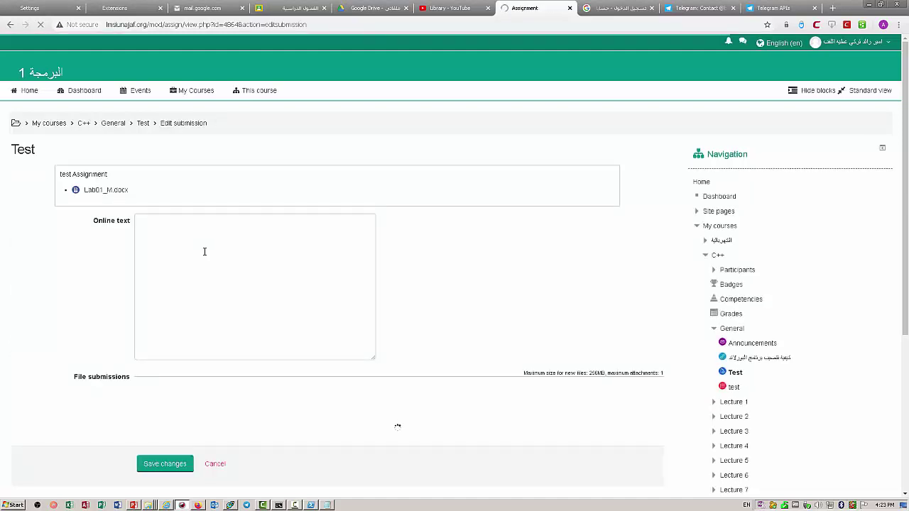
pyautogui.click(226, 273)
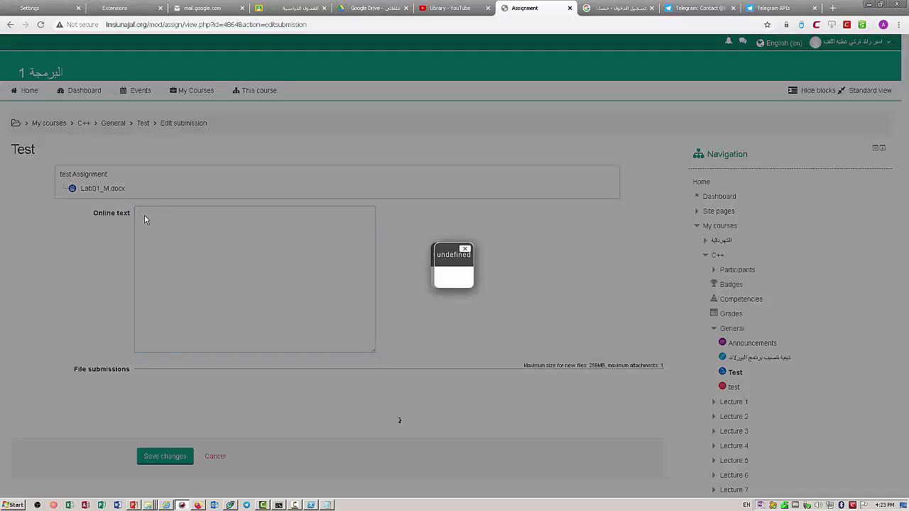
pyautogui.click(462, 249)
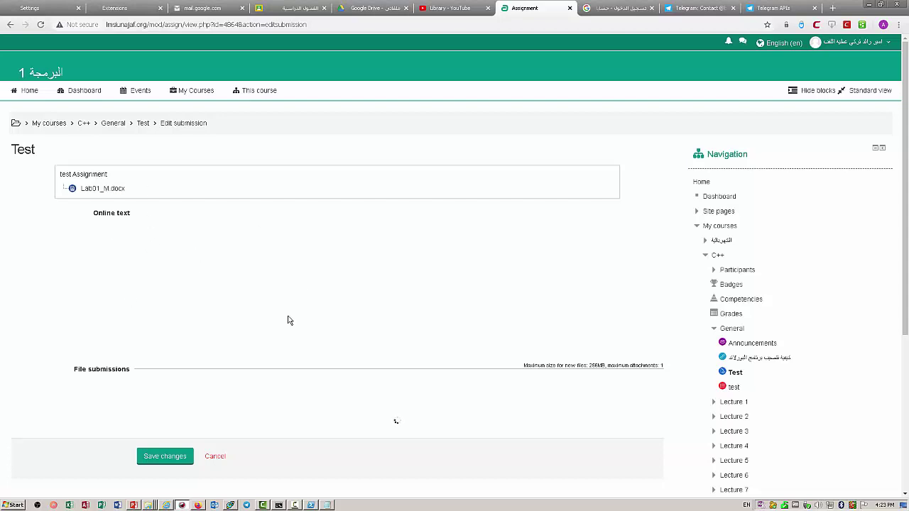
pyautogui.scroll(-1, 242, 265)
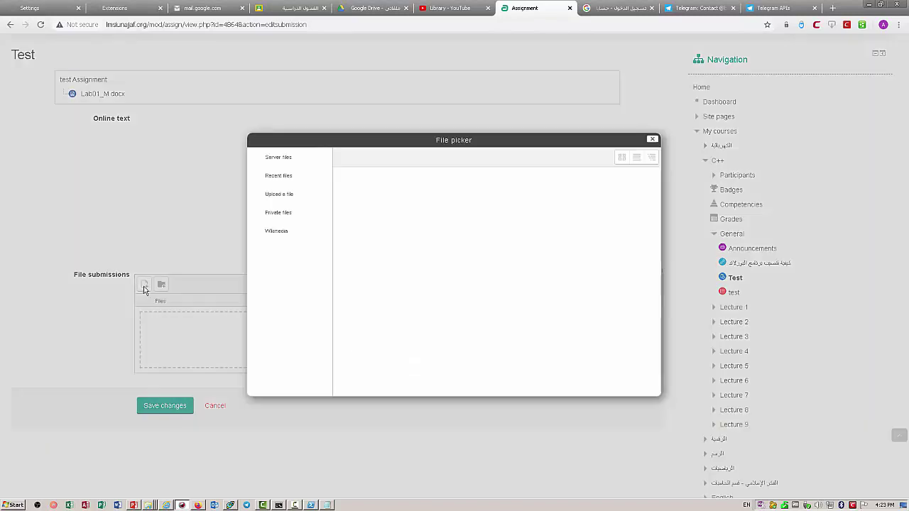
pyautogui.click(144, 287)
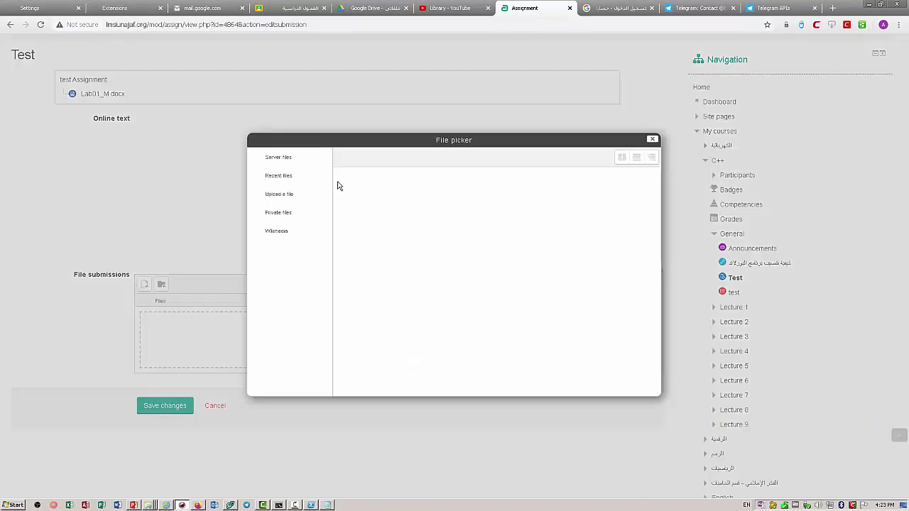
pyautogui.click(275, 197)
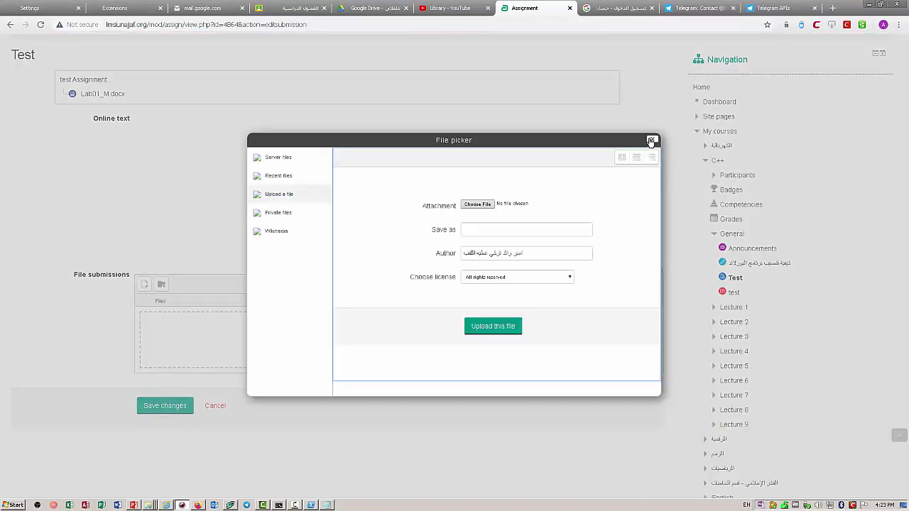
pyautogui.click(652, 139)
# - Upload Lab01_M.docx from the Downloads folder as the file submission and save the changes
pyautogui.click(145, 288)
pyautogui.click(477, 204)
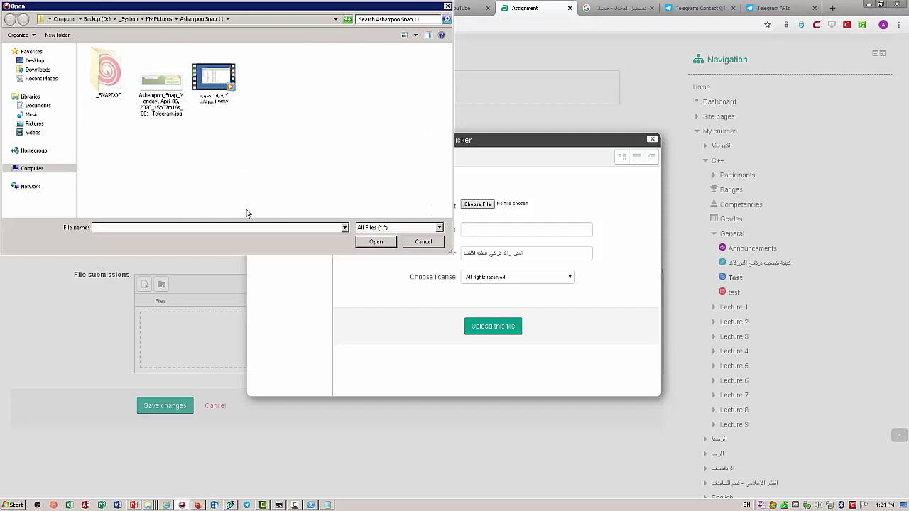
pyautogui.click(34, 71)
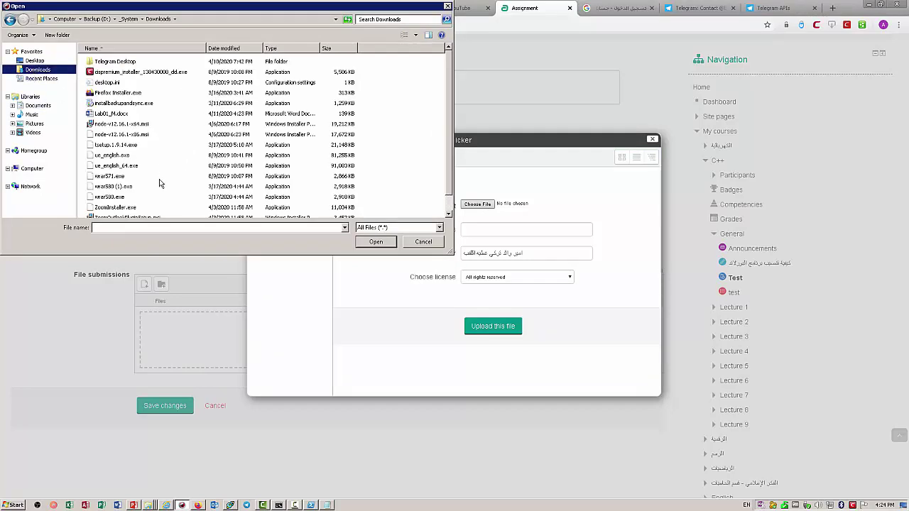
pyautogui.scroll(-1, 449, 94)
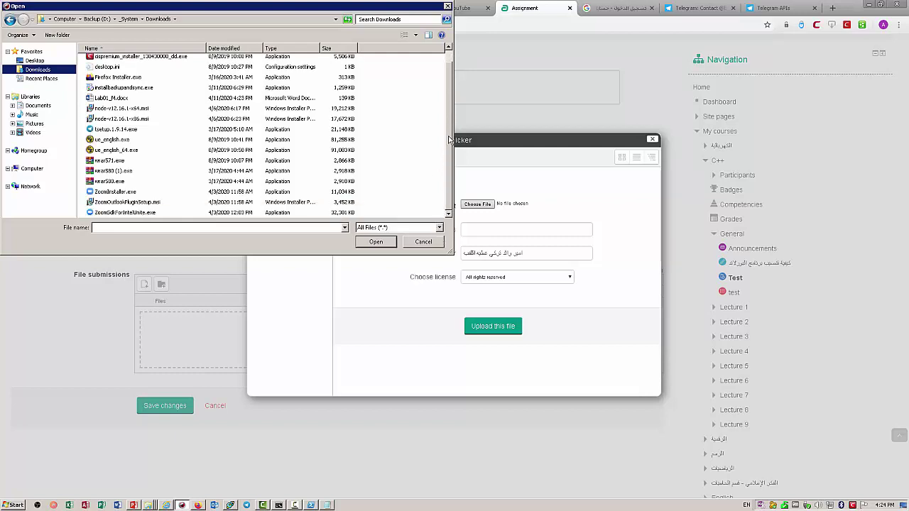
pyautogui.click(111, 100)
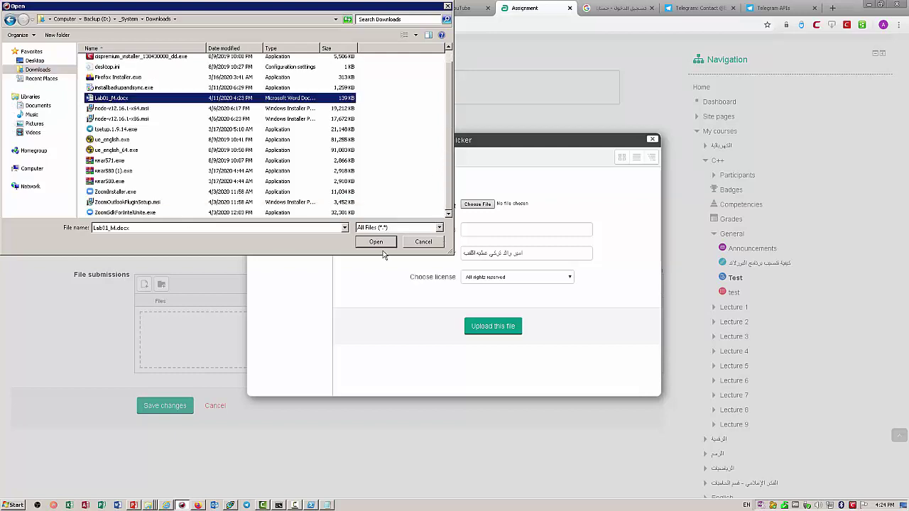
pyautogui.click(379, 244)
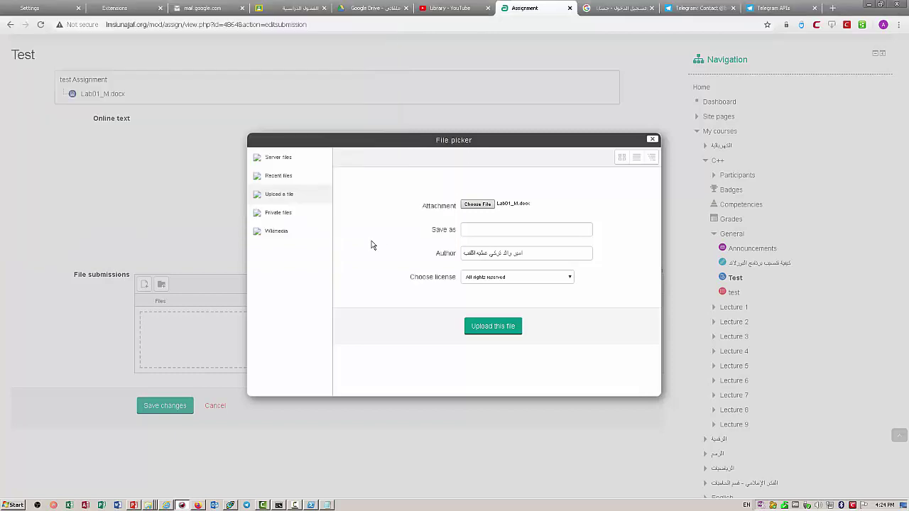
pyautogui.click(501, 330)
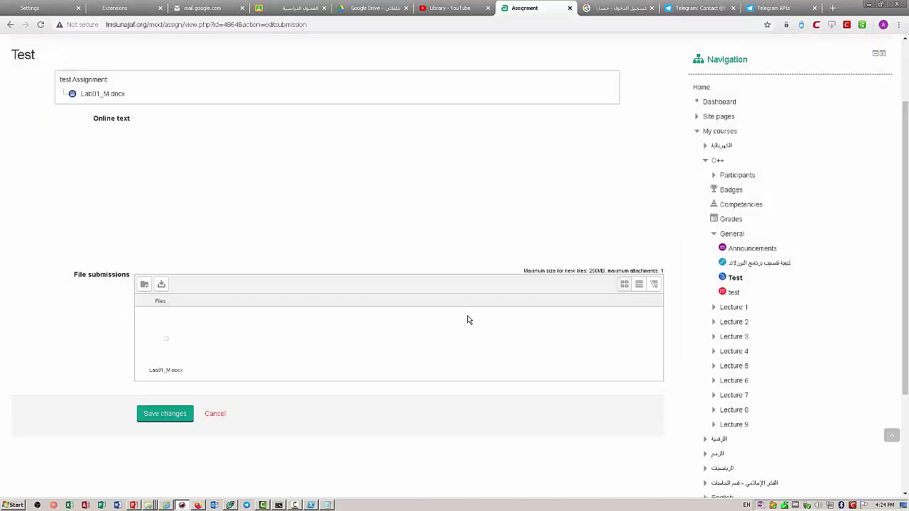
pyautogui.click(171, 415)
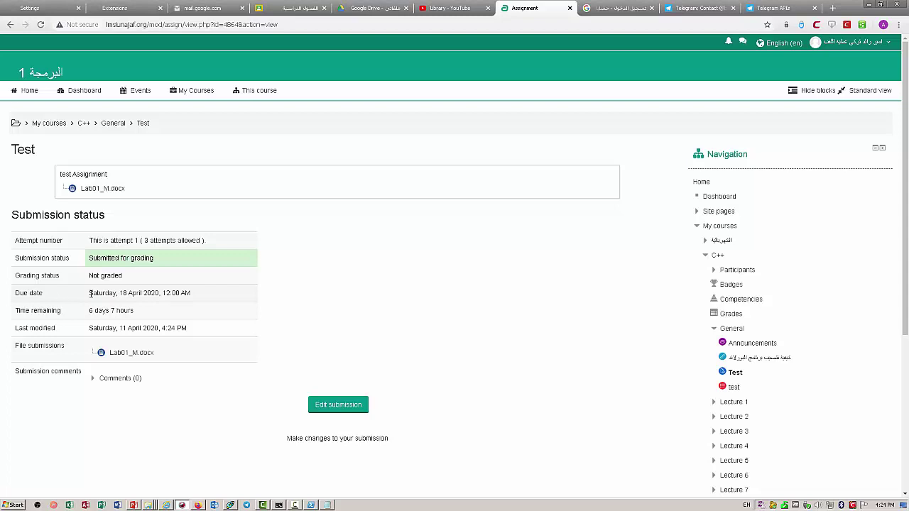
# - Check the due date, time remaining and last modified date in the submission status table
pyautogui.moveTo(90, 293); pyautogui.dragTo(142, 294)
pyautogui.moveTo(88, 294); pyautogui.dragTo(190, 294)
pyautogui.click(110, 293)
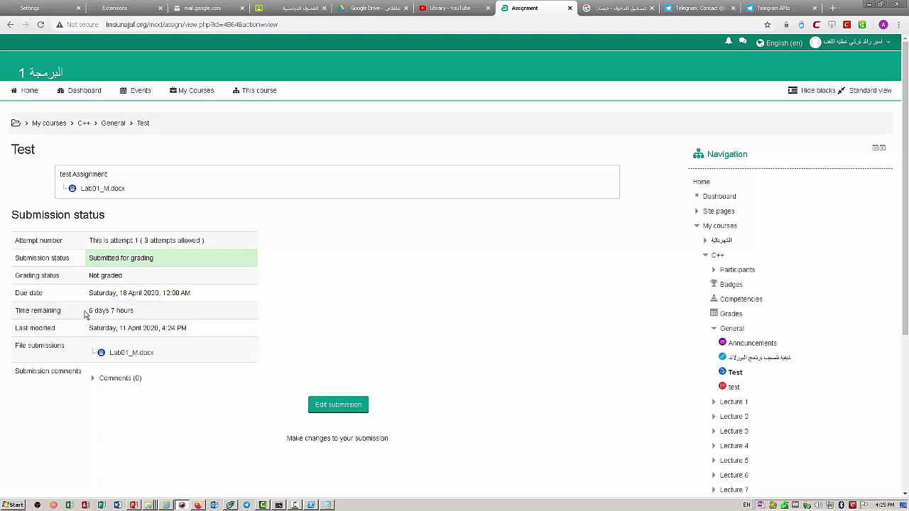
pyautogui.moveTo(104, 310); pyautogui.dragTo(116, 311)
pyautogui.click(122, 312)
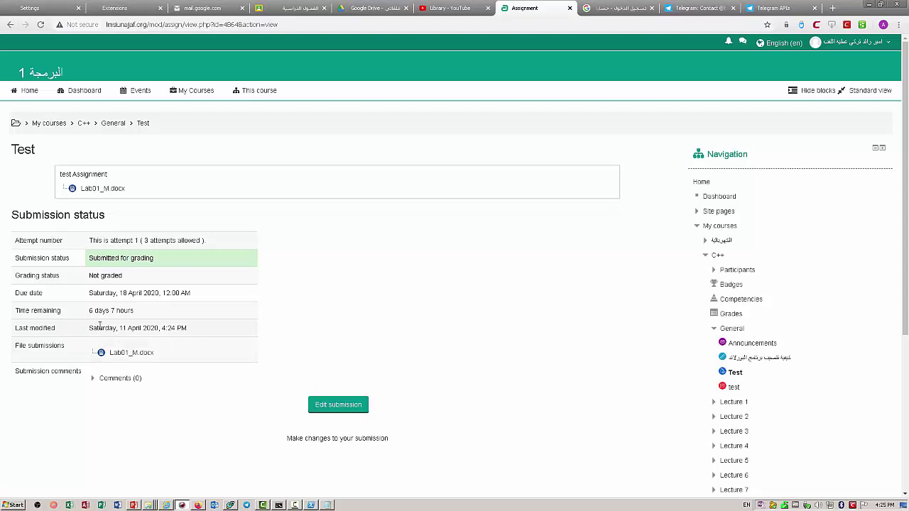
pyautogui.moveTo(89, 328); pyautogui.dragTo(191, 331)
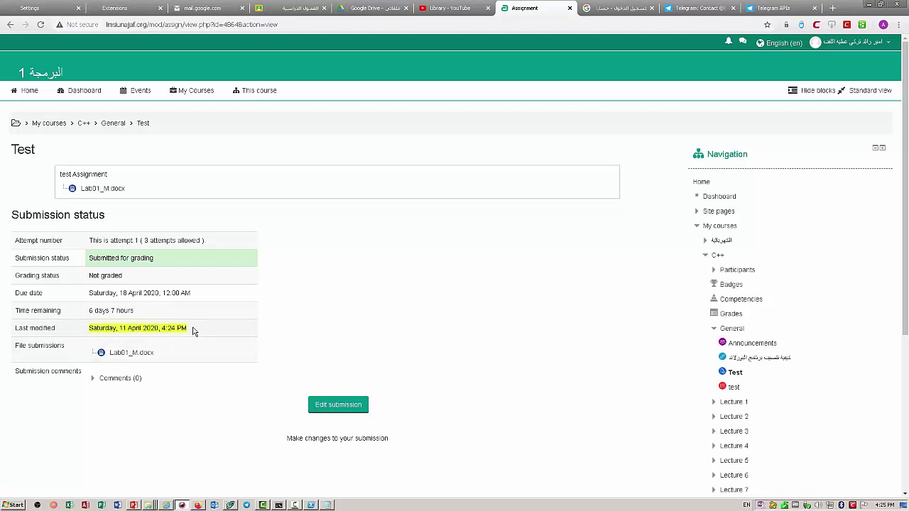
pyautogui.click(113, 328)
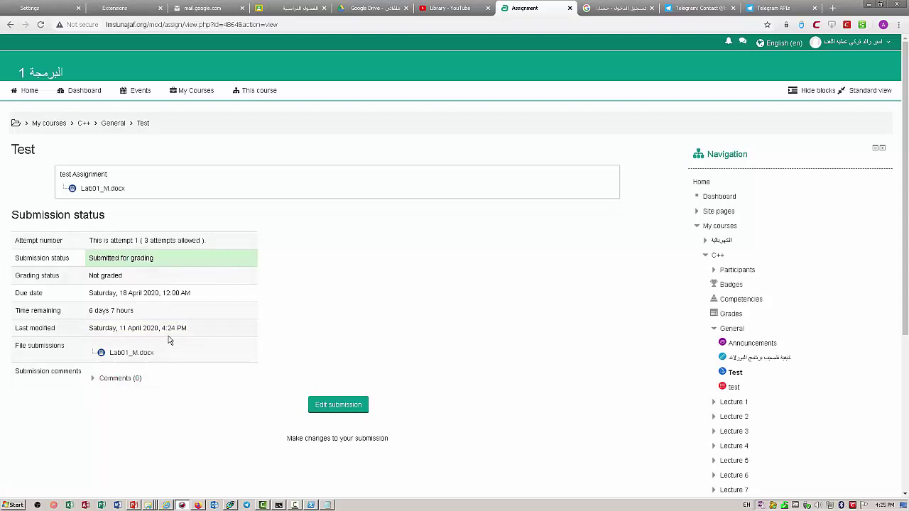
# - Expand the submission comments to view the comment box, and check the number of attempts allowed
pyautogui.click(94, 385)
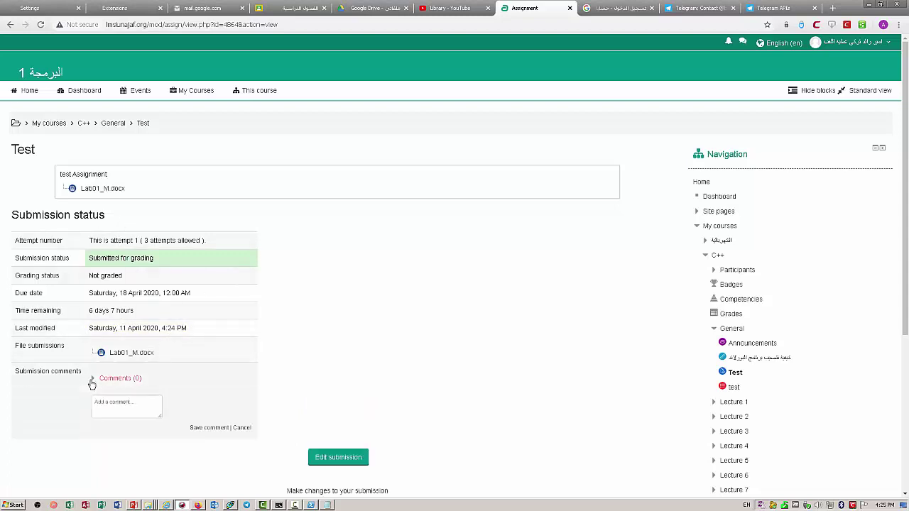
pyautogui.scroll(-2, 112, 398)
pyautogui.click(118, 300)
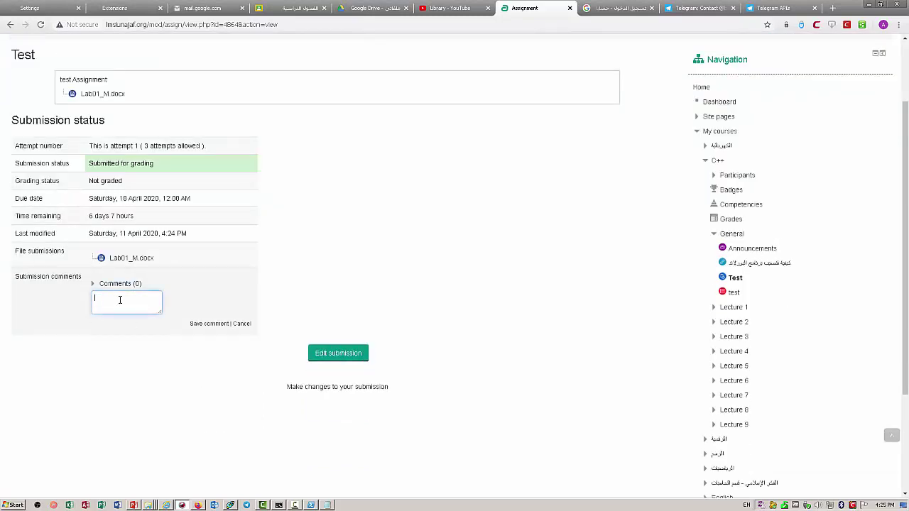
pyautogui.click(330, 284)
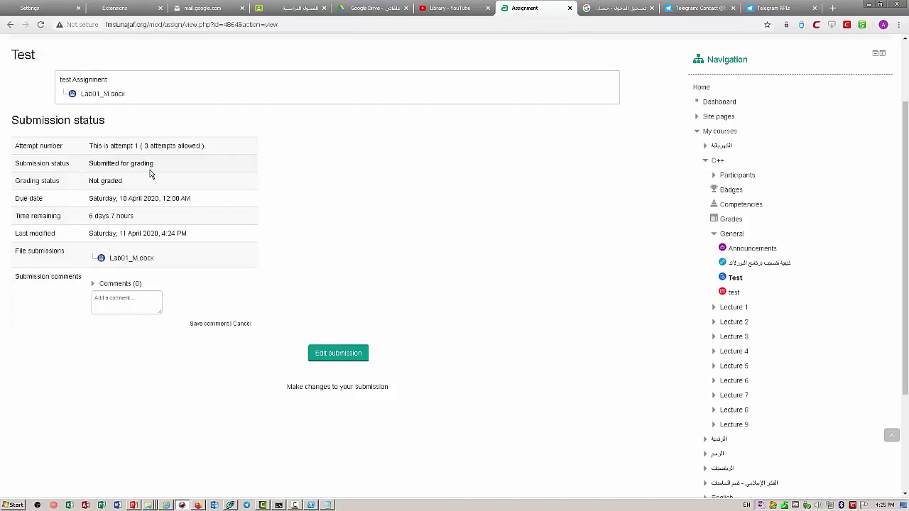
pyautogui.scroll(3, 334, 220)
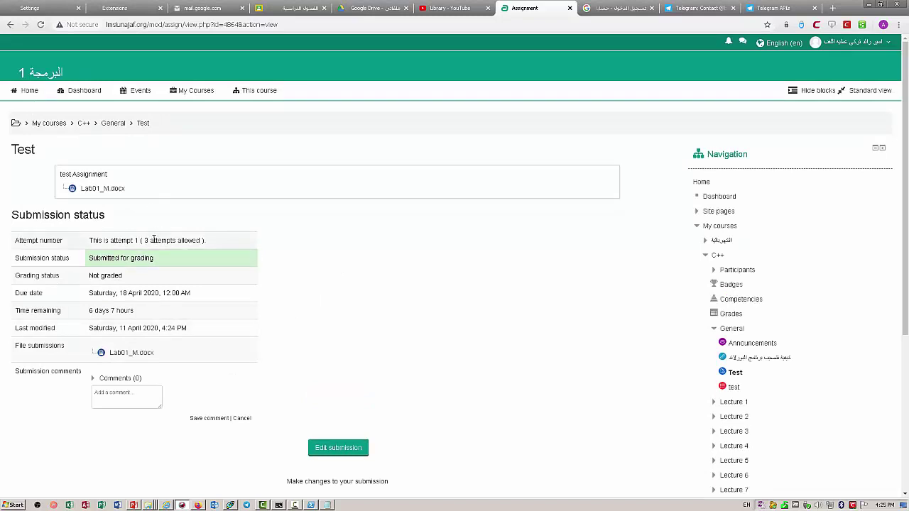
pyautogui.moveTo(145, 240); pyautogui.dragTo(200, 243)
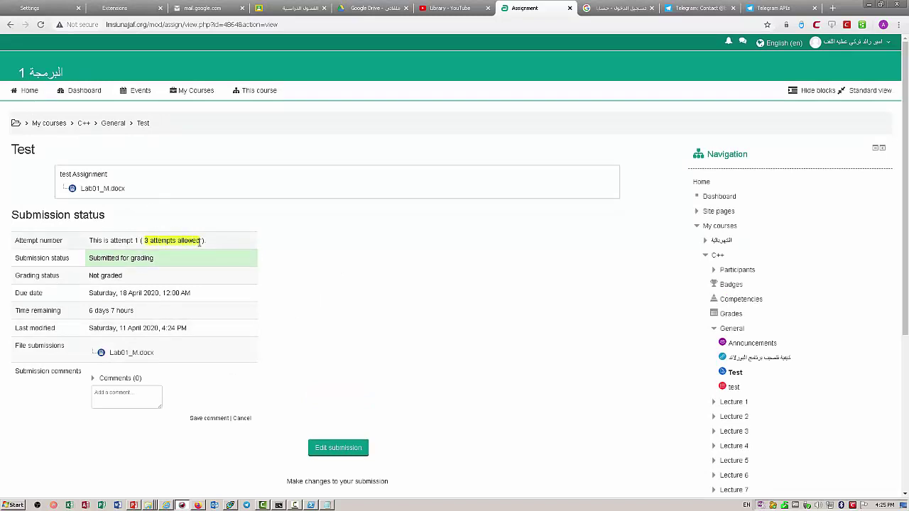
# - Check the submission status and the number of attempts allowed in the submission status table
pyautogui.click(320, 264)
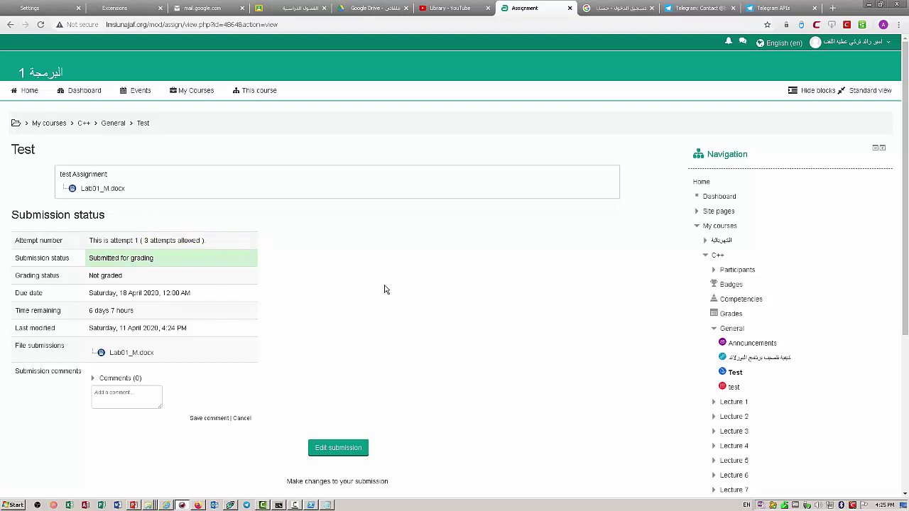
pyautogui.click(119, 259)
pyautogui.moveTo(146, 241); pyautogui.dragTo(194, 242)
pyautogui.click(190, 251)
pyautogui.moveTo(149, 240); pyautogui.dragTo(194, 240)
pyautogui.click(360, 282)
# - Open the submission for editing and insert the C++ program that multiplies three integers into the online text
pyautogui.click(339, 446)
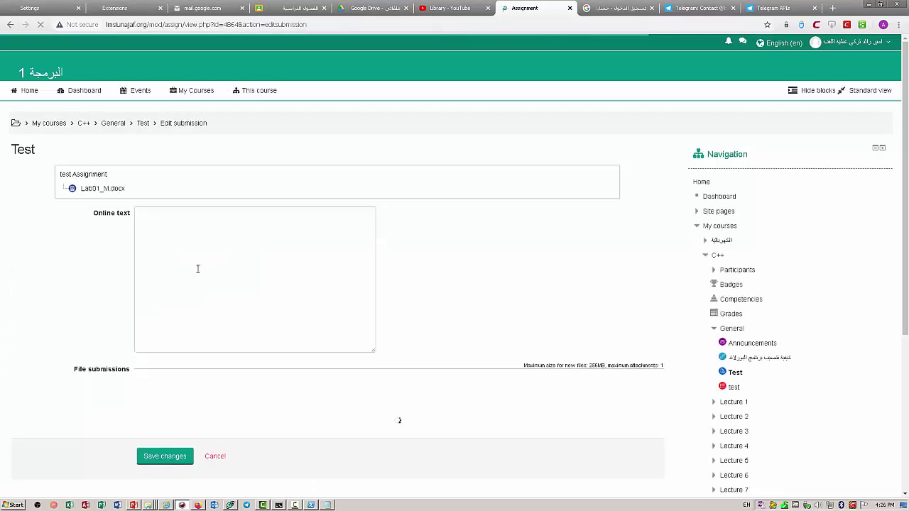
pyautogui.scroll(-2, 168, 216)
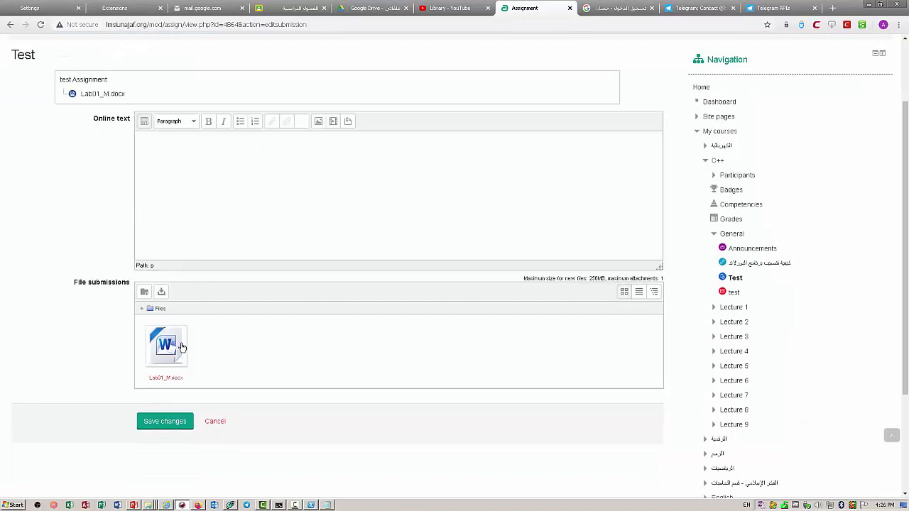
pyautogui.click(184, 149)
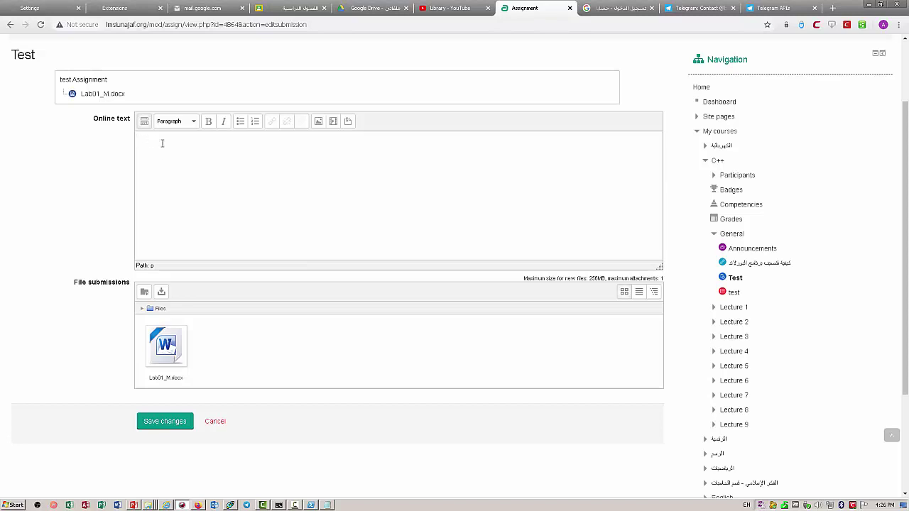
pyautogui.rightClick(171, 155)
pyautogui.click(198, 178)
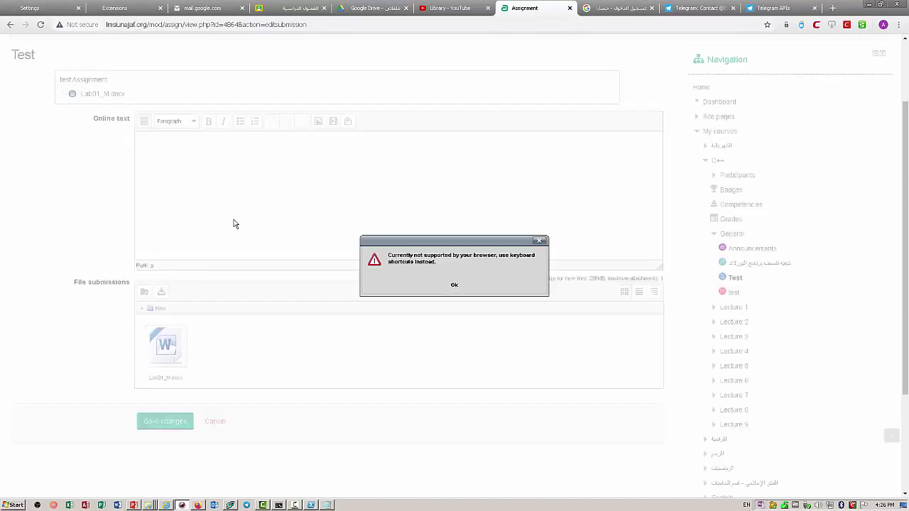
pyautogui.click(455, 285)
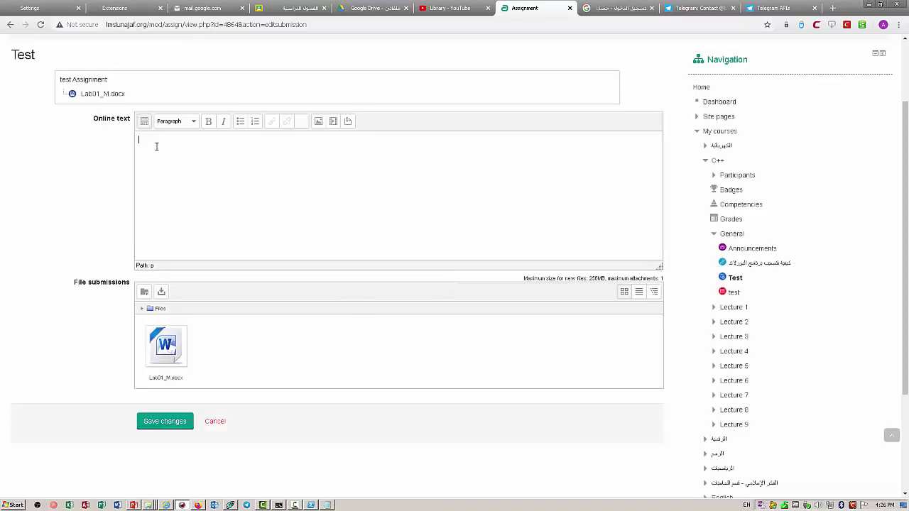
pyautogui.write('#include <iostream.h> main() { int x; int y; int z; int result; cout << "Enter three integers: "; cin >> x >> y >> z; result = x * y * z; cout << "The product is " << result << endl; cin>>x; }')
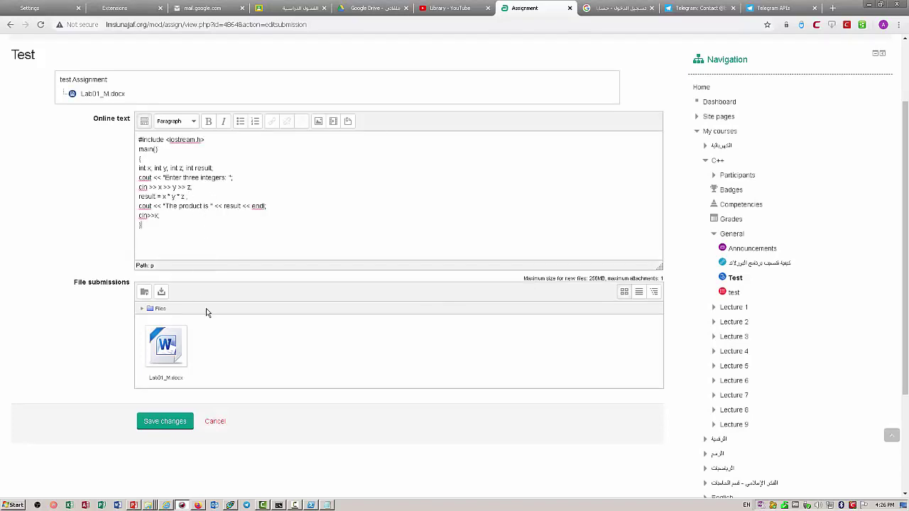
pyautogui.click(168, 350)
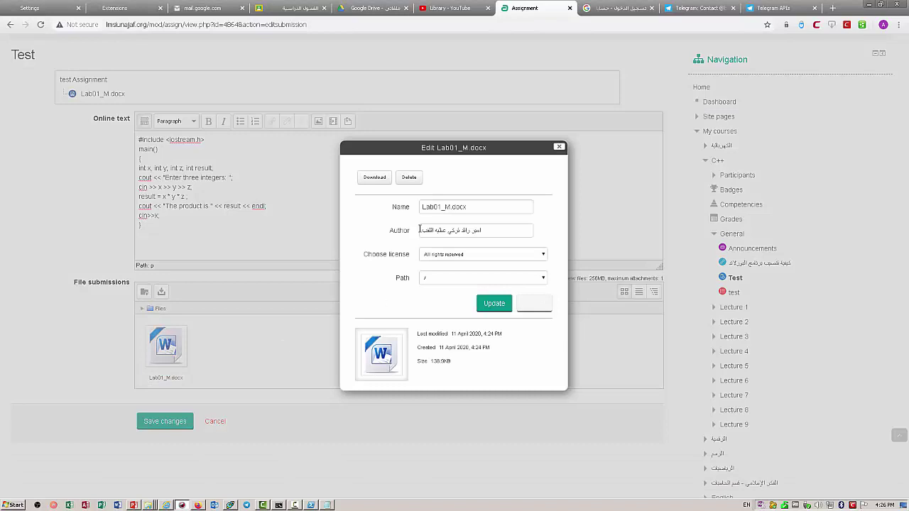
pyautogui.click(410, 178)
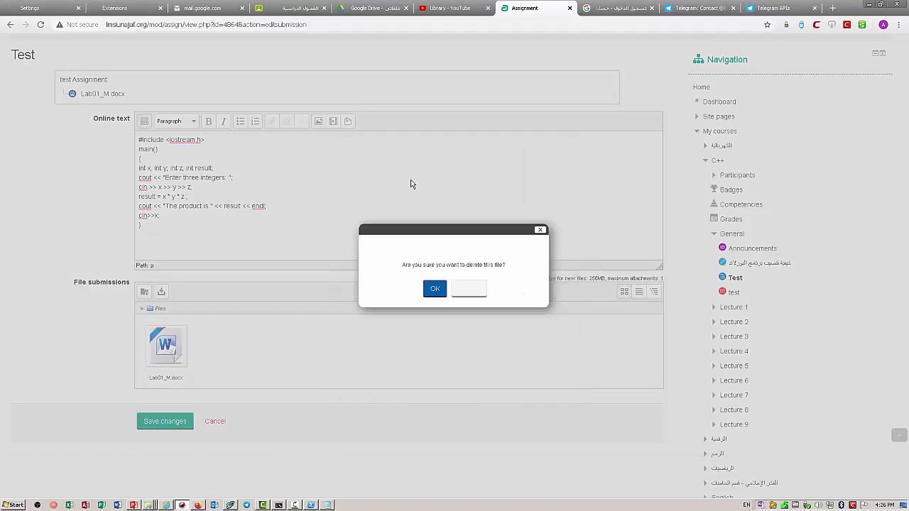
pyautogui.click(471, 288)
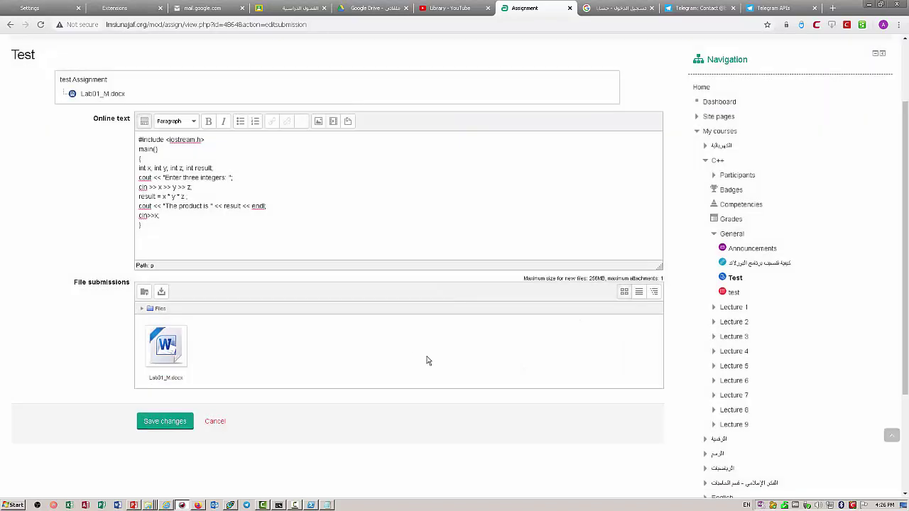
pyautogui.click(165, 349)
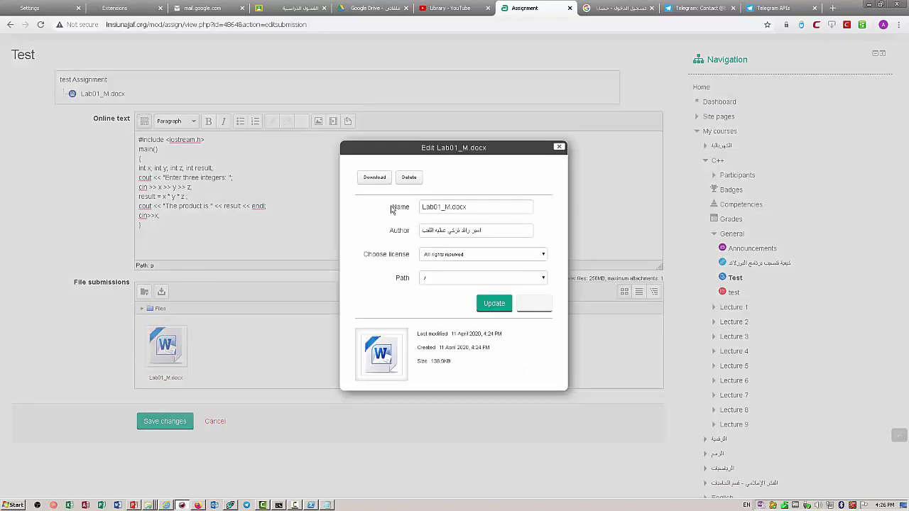
pyautogui.click(495, 304)
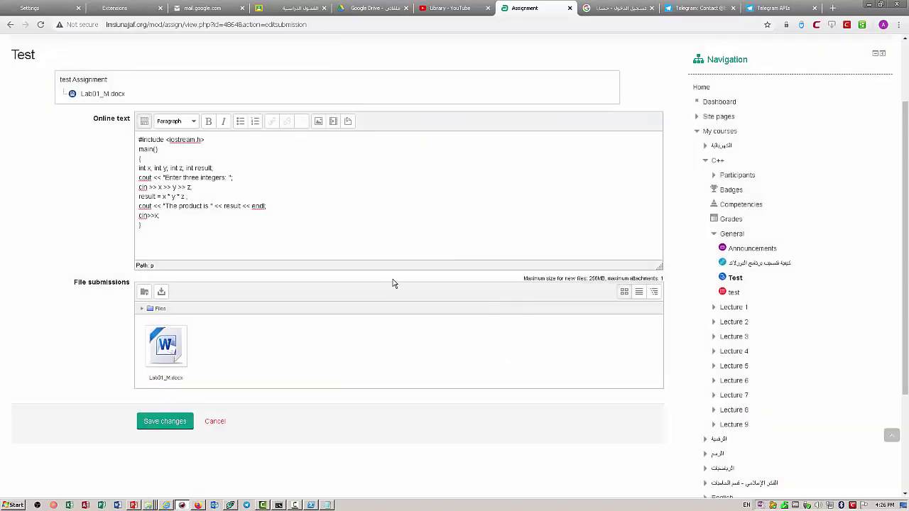
pyautogui.click(169, 344)
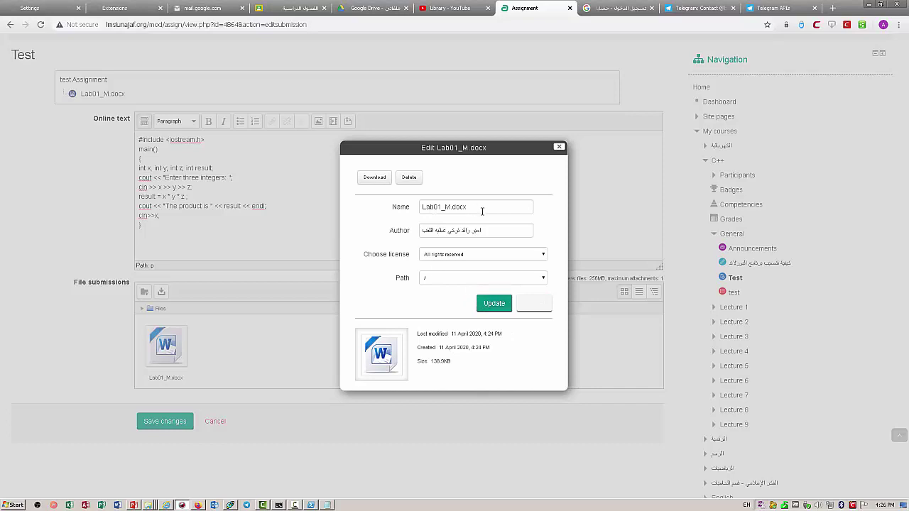
pyautogui.tripleClick(501, 232)
pyautogui.write('fgh')
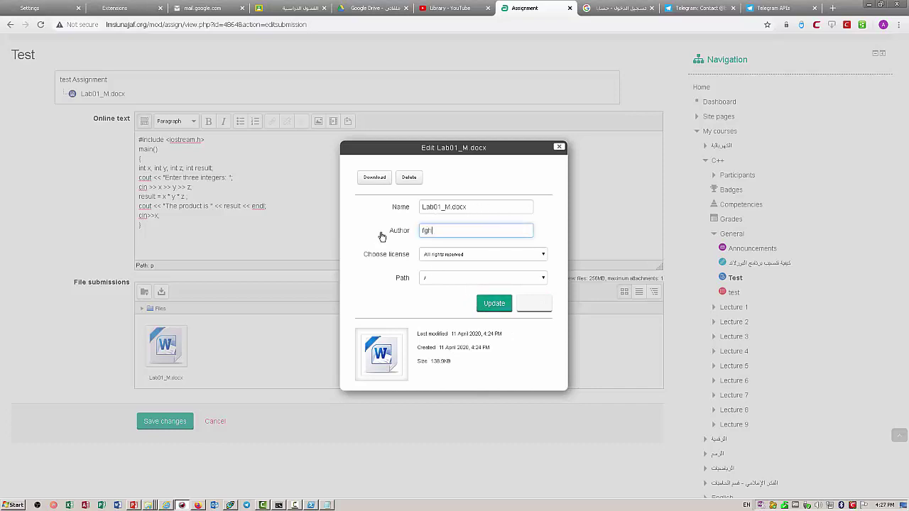
pyautogui.moveTo(482, 206); pyautogui.dragTo(417, 211)
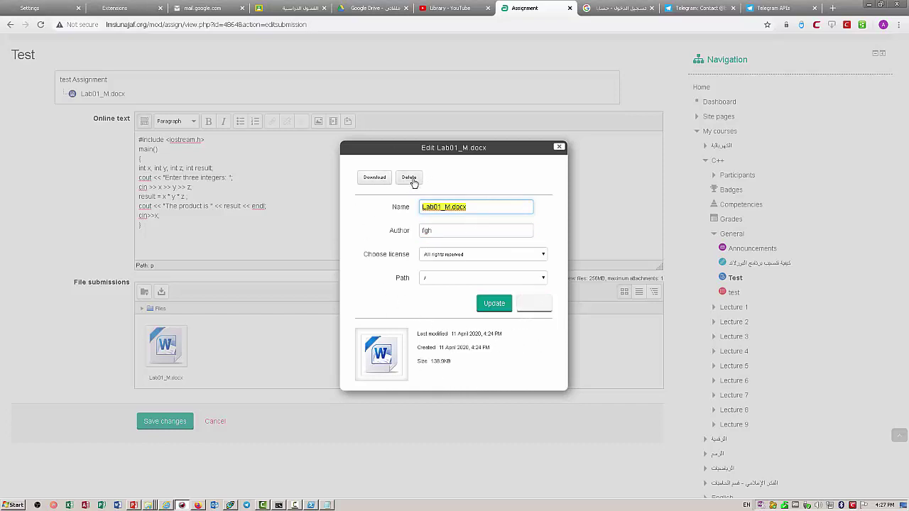
pyautogui.click(559, 147)
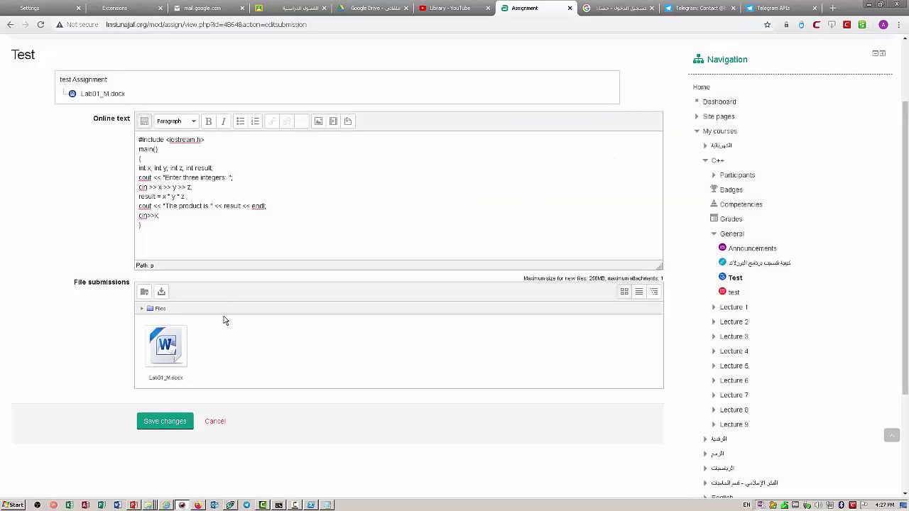
pyautogui.click(143, 292)
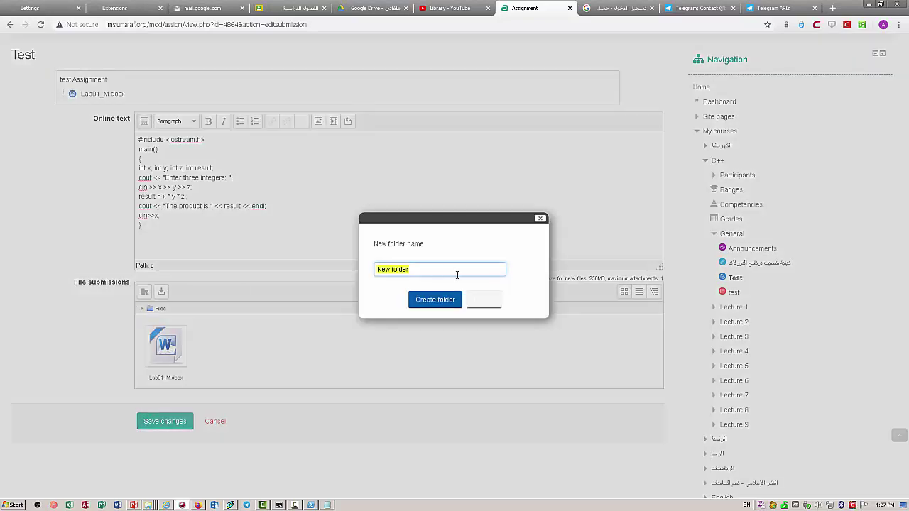
pyautogui.click(500, 298)
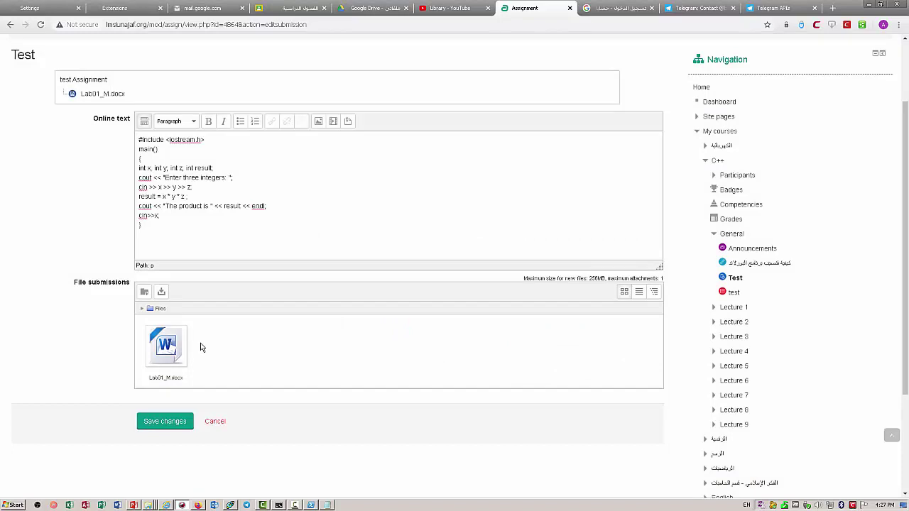
pyautogui.click(144, 292)
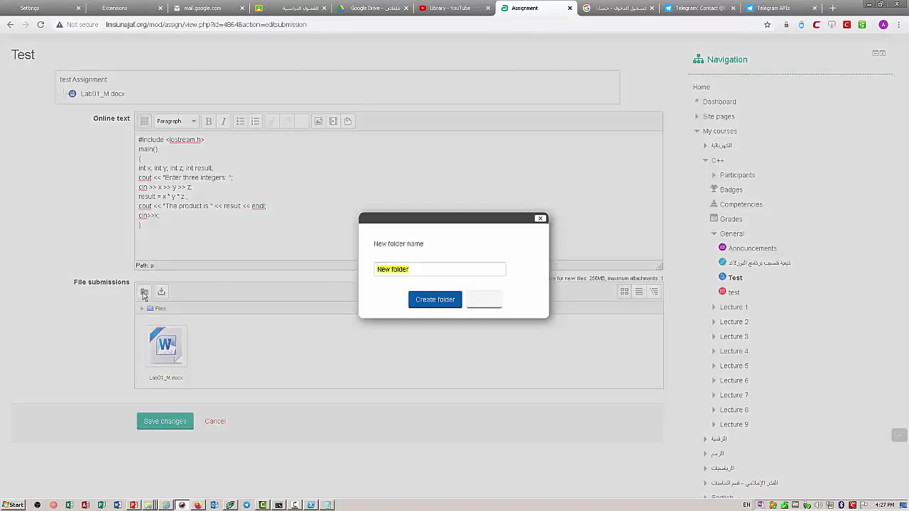
pyautogui.click(476, 300)
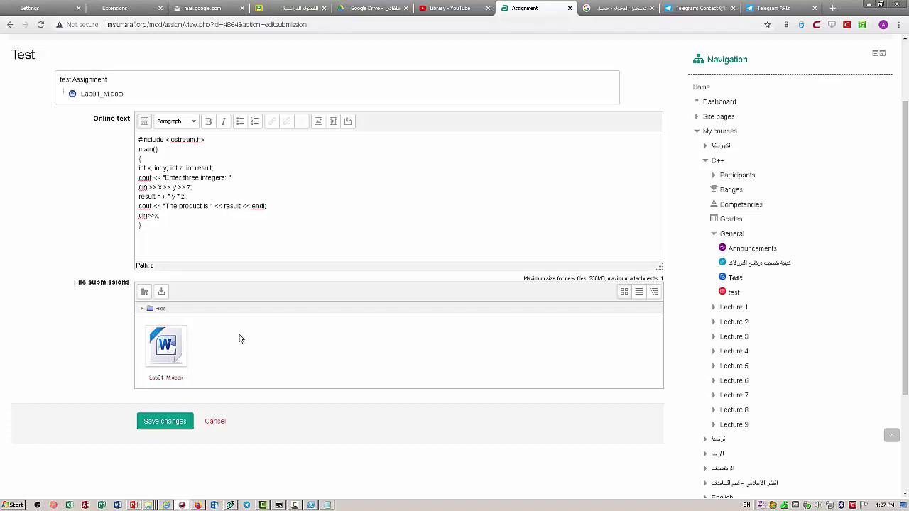
# - Create a folder named Ass1 in the file submissions, open it and return to the root Files folder
pyautogui.click(145, 292)
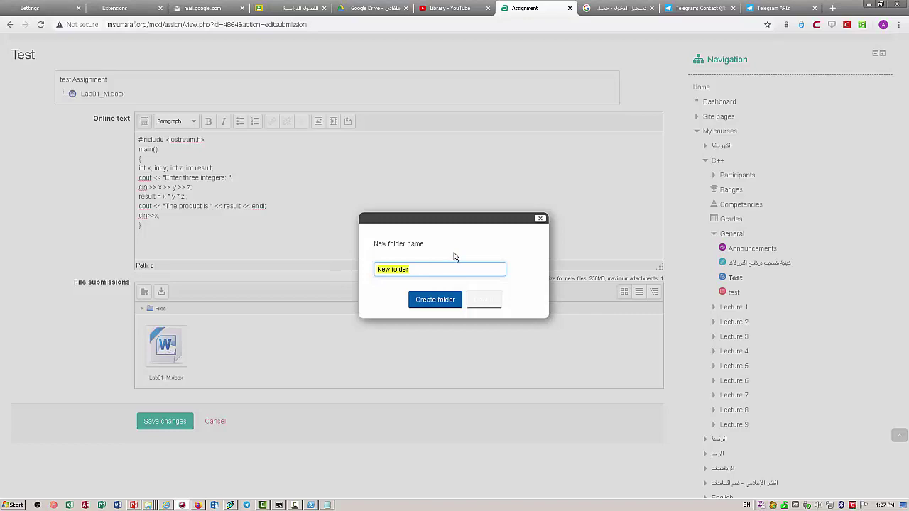
pyautogui.write('Ass1')
pyautogui.click(448, 301)
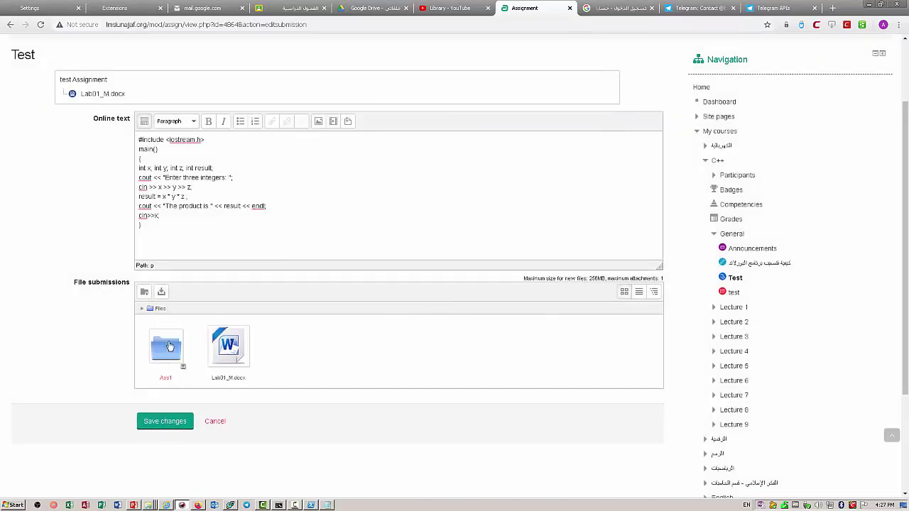
pyautogui.click(167, 348)
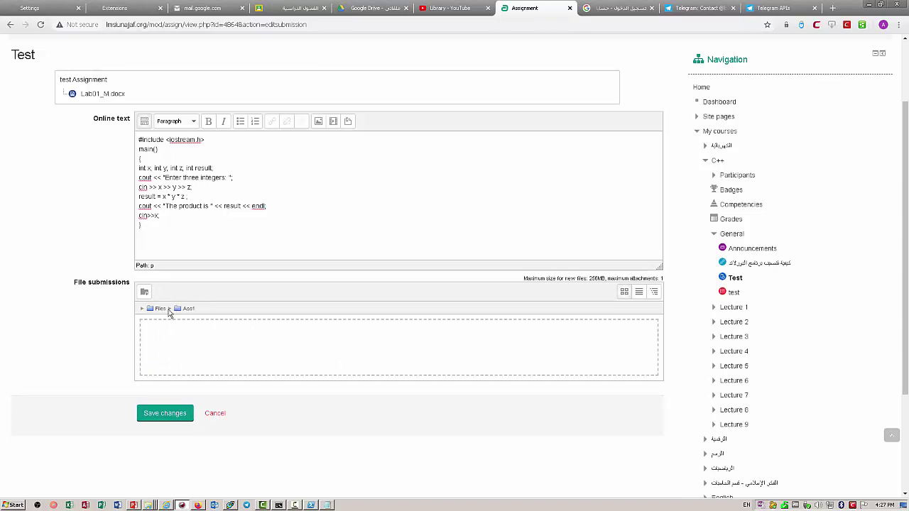
pyautogui.click(162, 311)
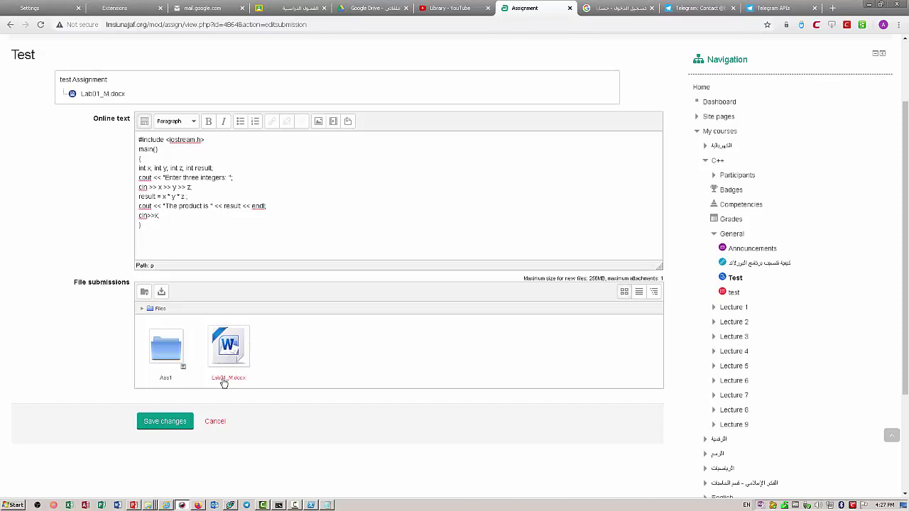
# - Set the author of Lab01_M.docx to gh and clear the file name before the .docx extension
pyautogui.click(233, 348)
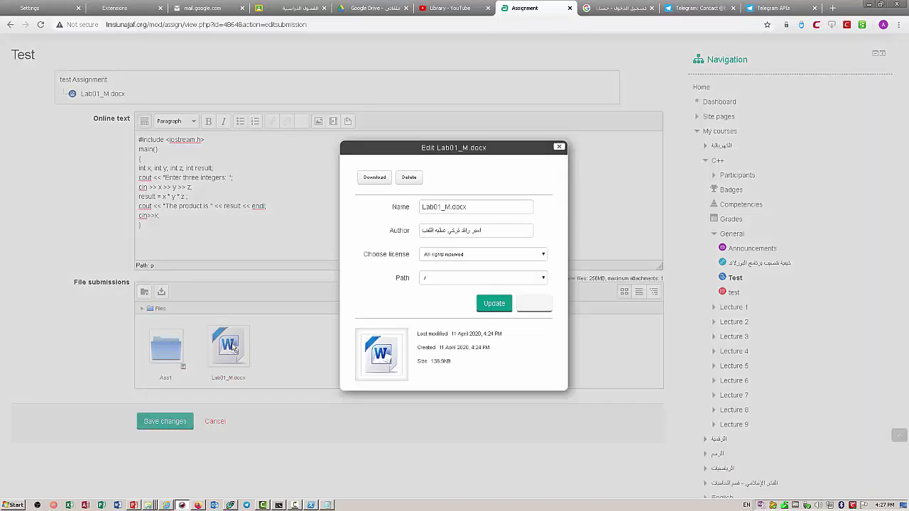
pyautogui.moveTo(495, 232); pyautogui.dragTo(405, 238)
pyautogui.write('gh')
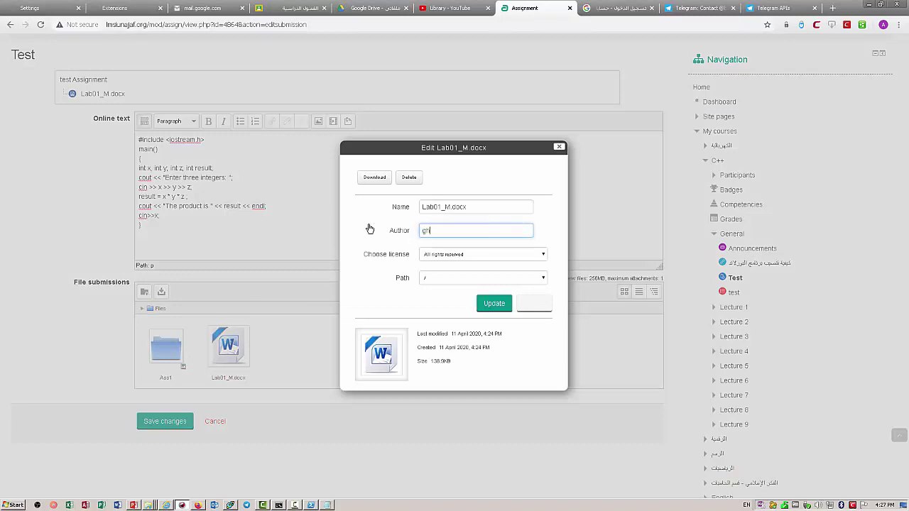
pyautogui.doubleClick(449, 207)
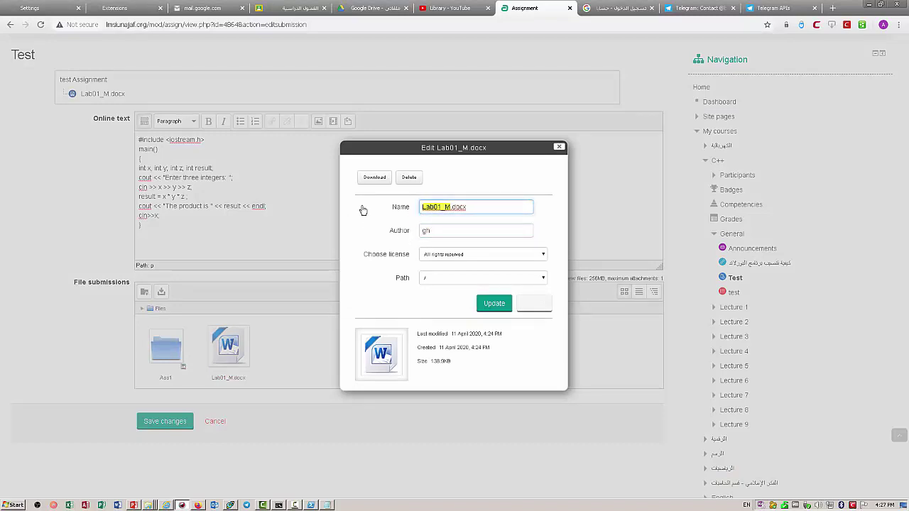
pyautogui.write('ugd')
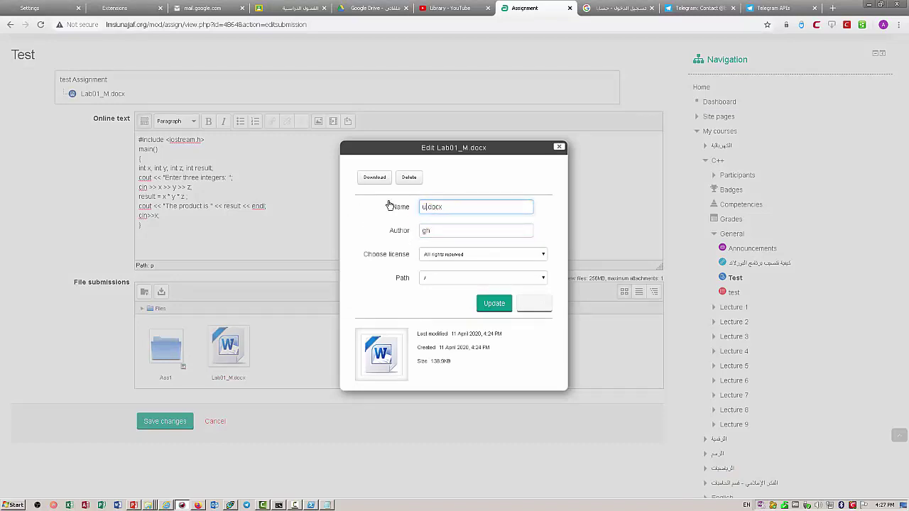
pyautogui.press('BackSpace')
pyautogui.press('BackSpace')
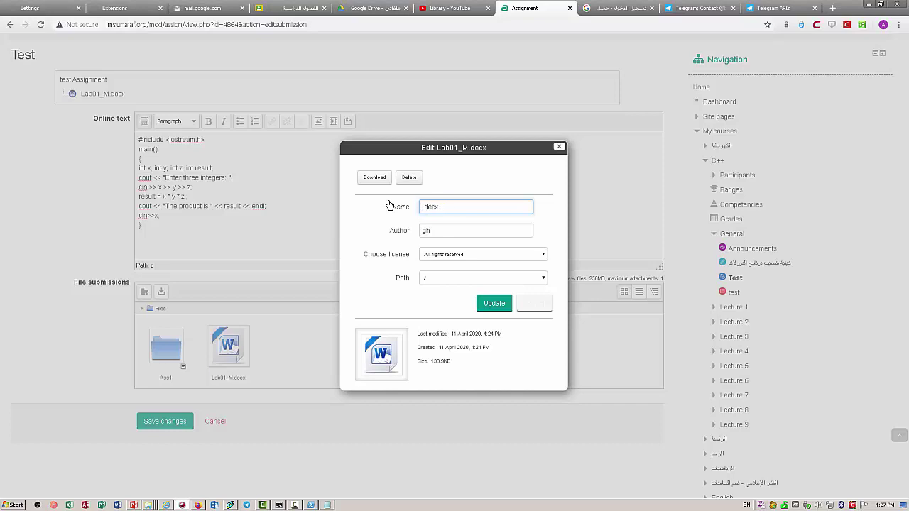